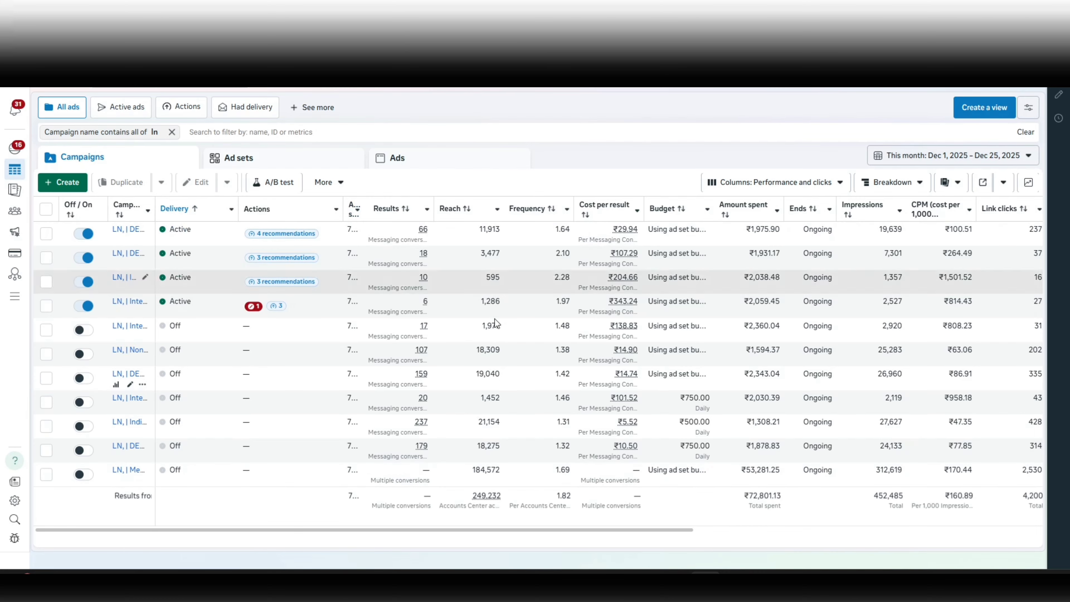
# Open the Locations setting in the Audience controls of the New Engagement Ad Set.
pyautogui.moveTo(453, 208)
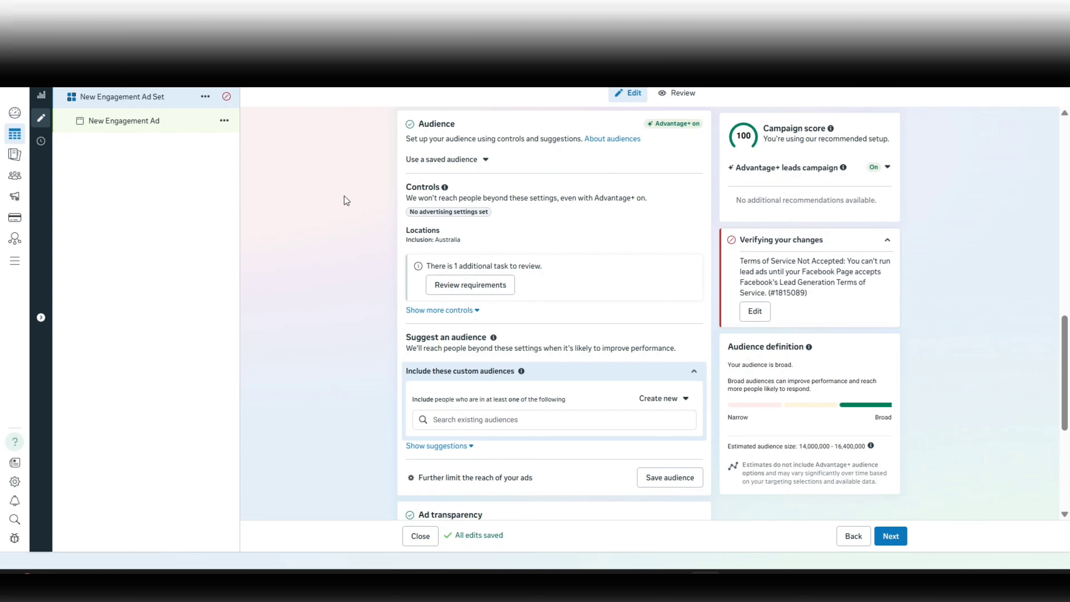
pyautogui.scroll(1, 344, 196)
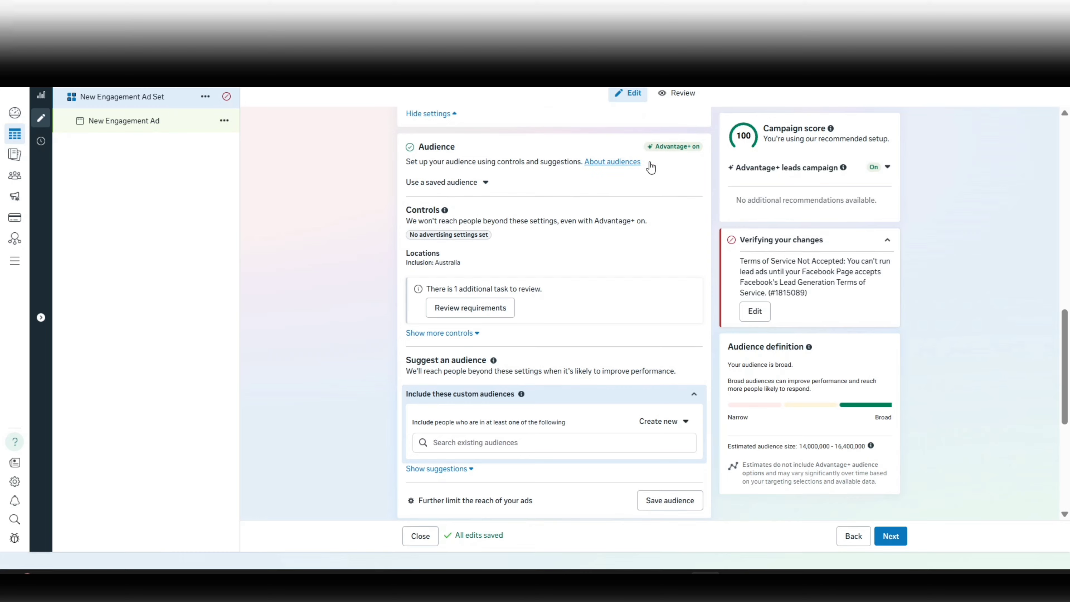
pyautogui.moveTo(650, 151); pyautogui.dragTo(695, 156)
pyautogui.click(361, 218)
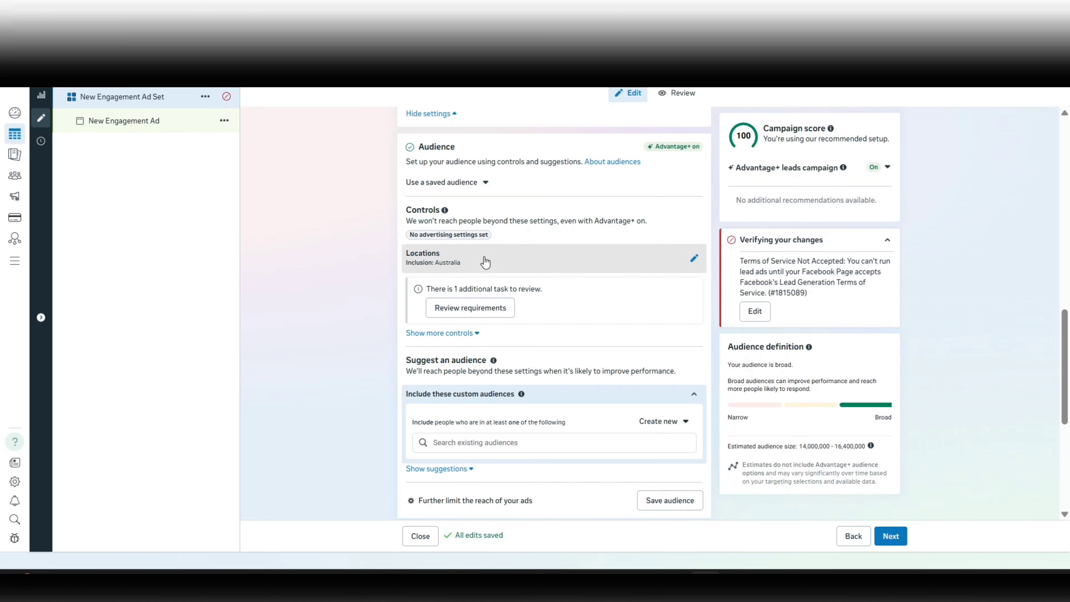
pyautogui.click(552, 268)
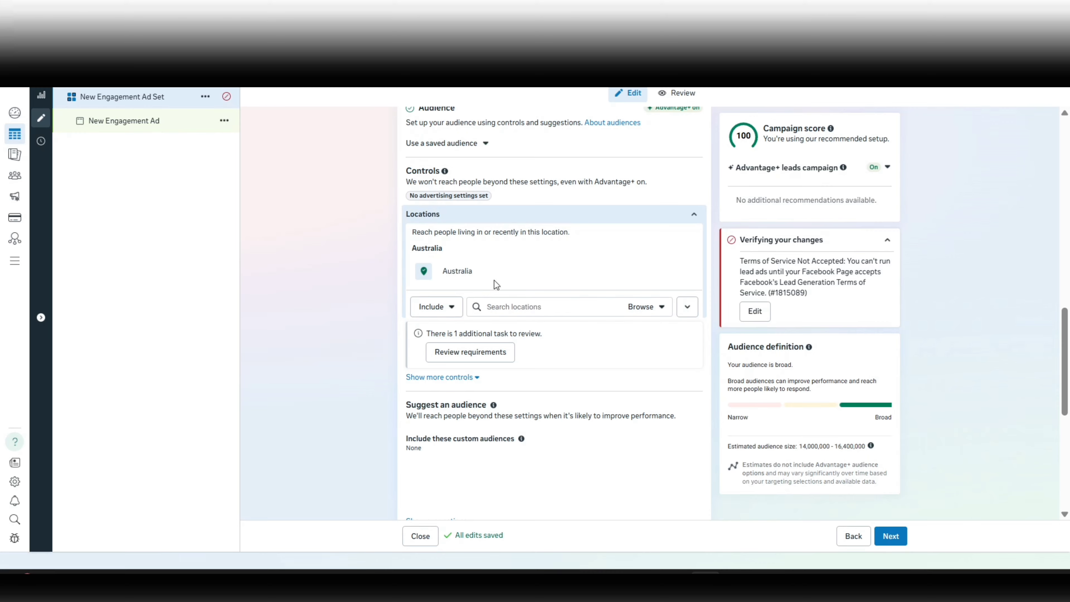
pyautogui.click(452, 229)
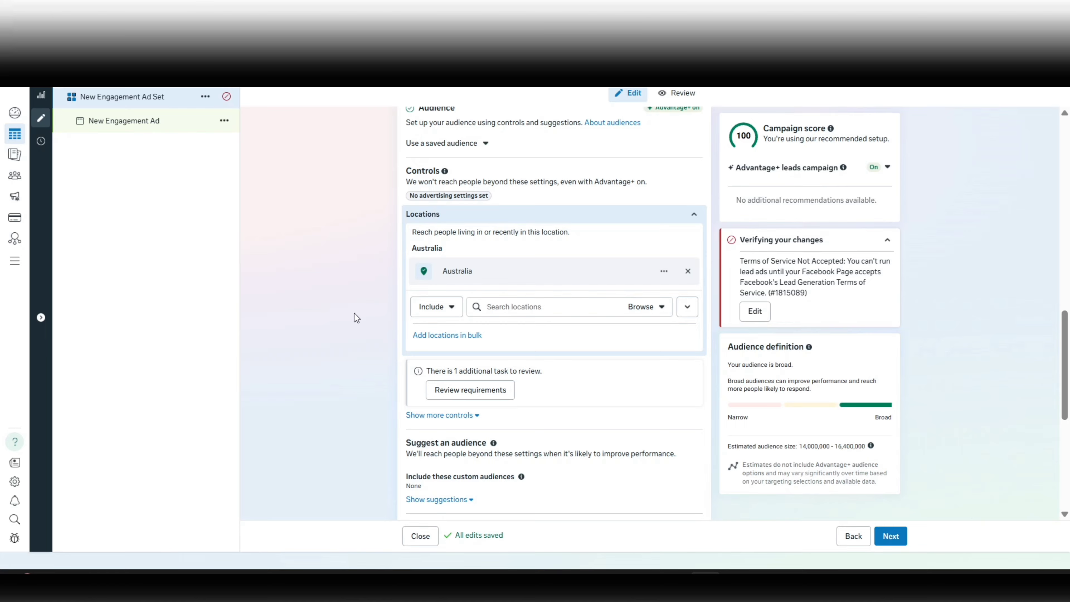
# Show the additional audience controls and open the search for custom audiences to exclude.
pyautogui.scroll(-1, 354, 312)
pyautogui.scroll(-1, 350, 318)
pyautogui.scroll(-3, 464, 337)
pyautogui.click(421, 269)
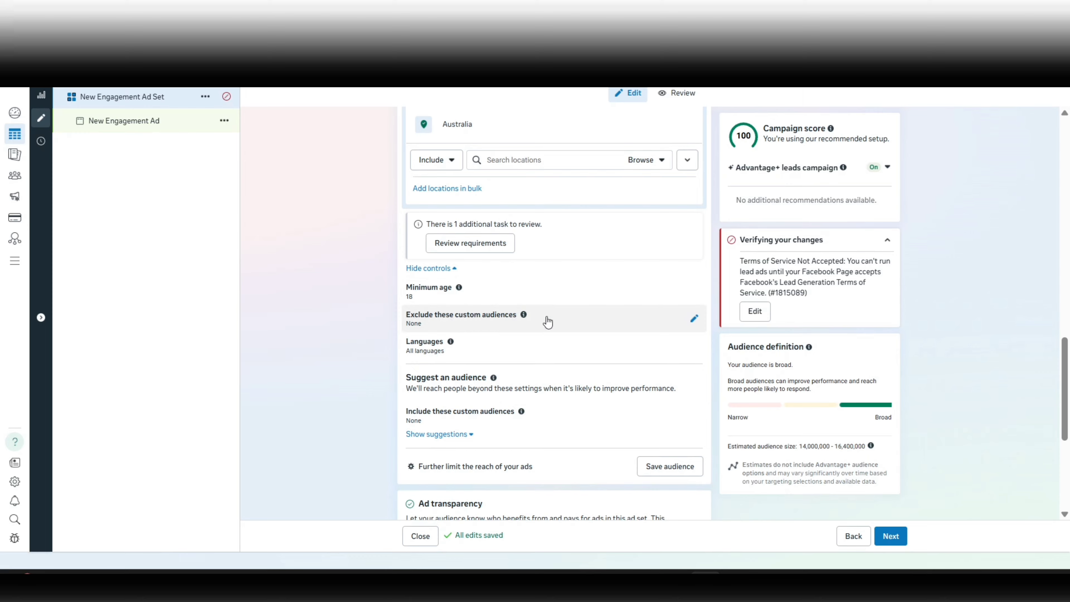
pyautogui.click(563, 322)
pyautogui.scroll(-3, 497, 337)
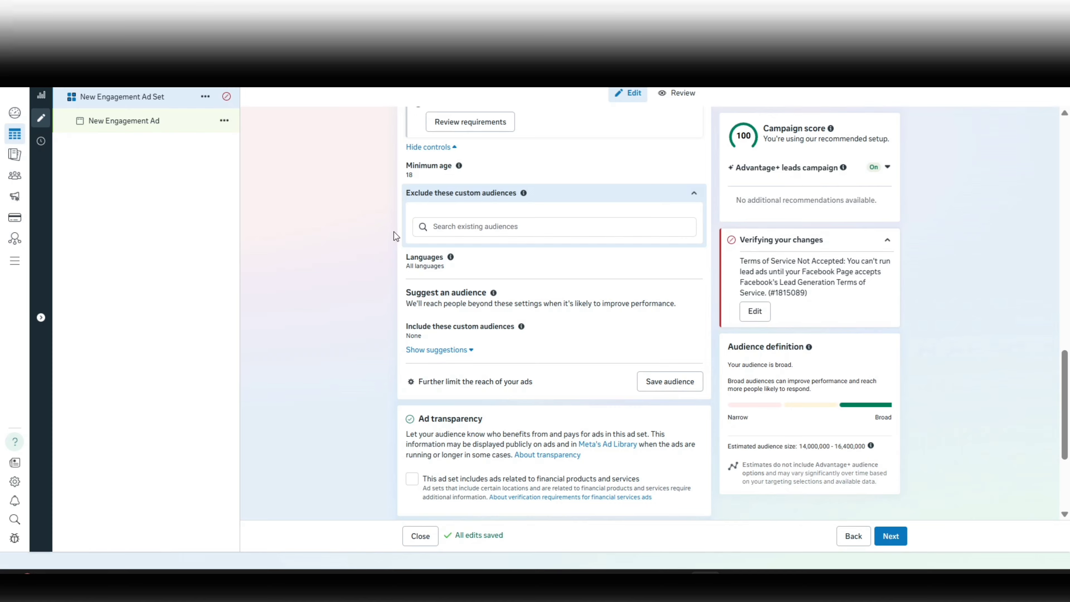
pyautogui.click(471, 228)
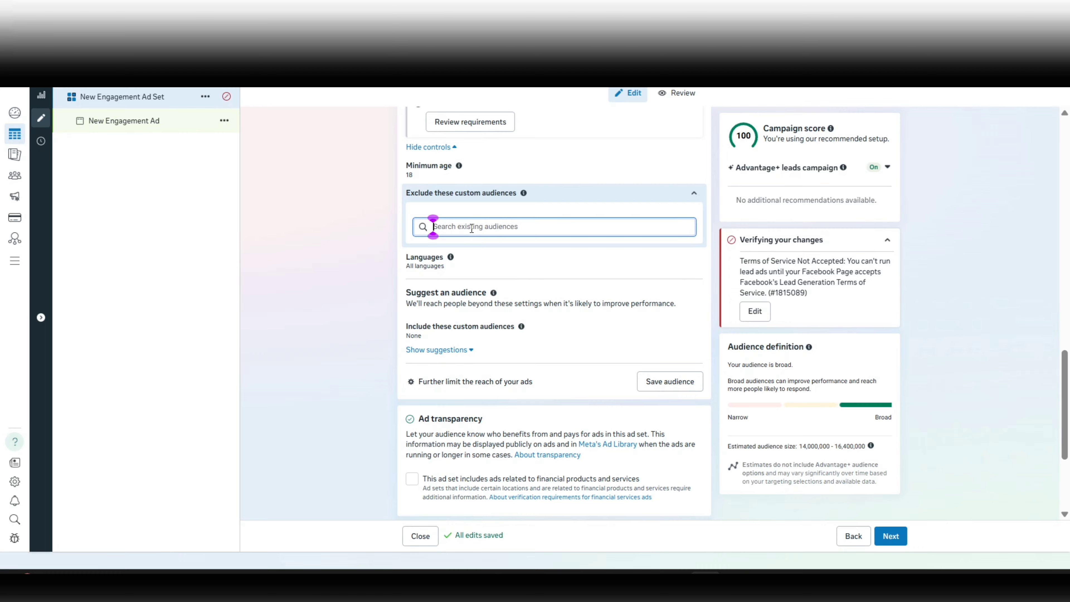
pyautogui.click(338, 239)
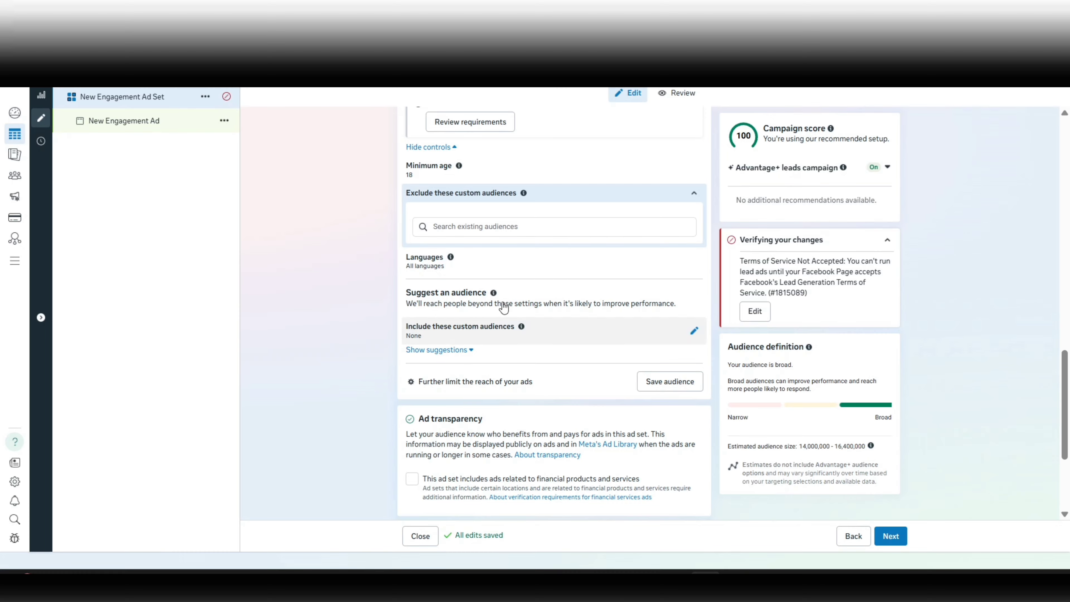
# Show the audience suggestions and open the Detailed targeting search for demographics, interests or behaviors.
pyautogui.click(463, 355)
pyautogui.scroll(-1, 480, 352)
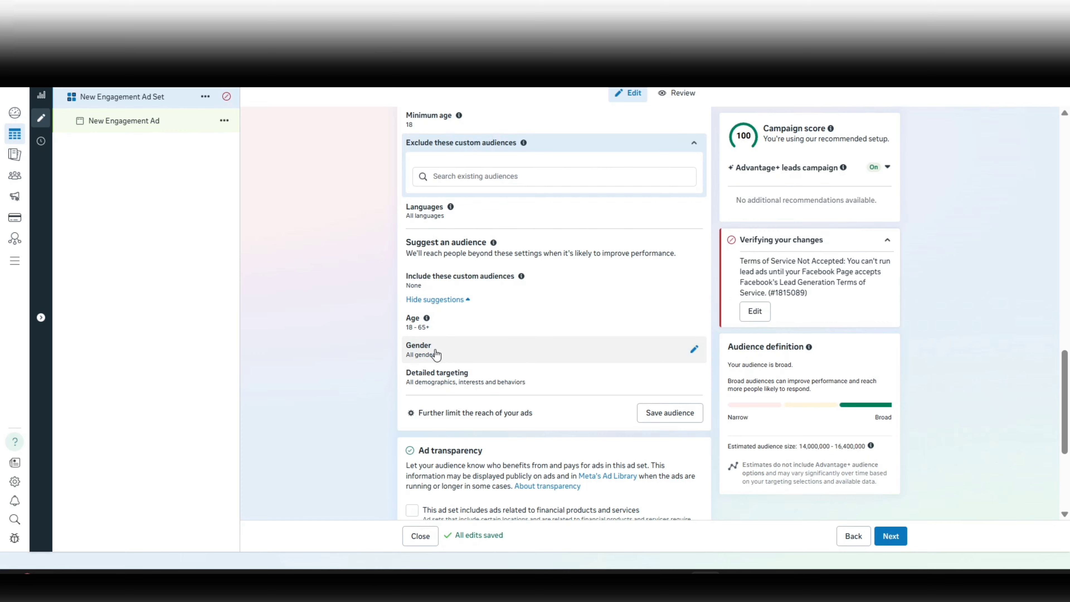
pyautogui.click(474, 374)
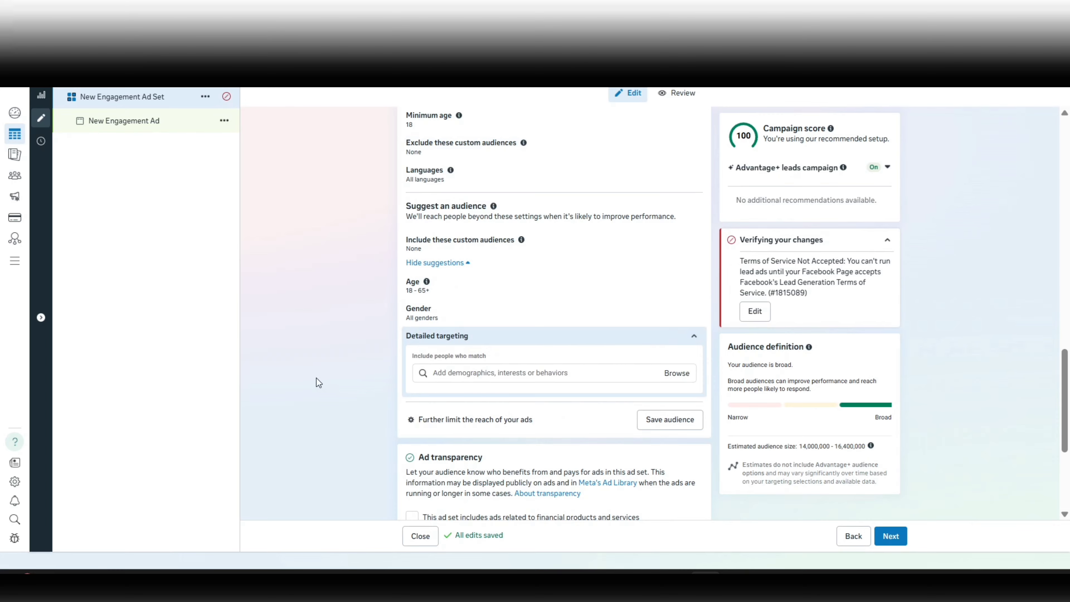
pyautogui.scroll(-1, 316, 381)
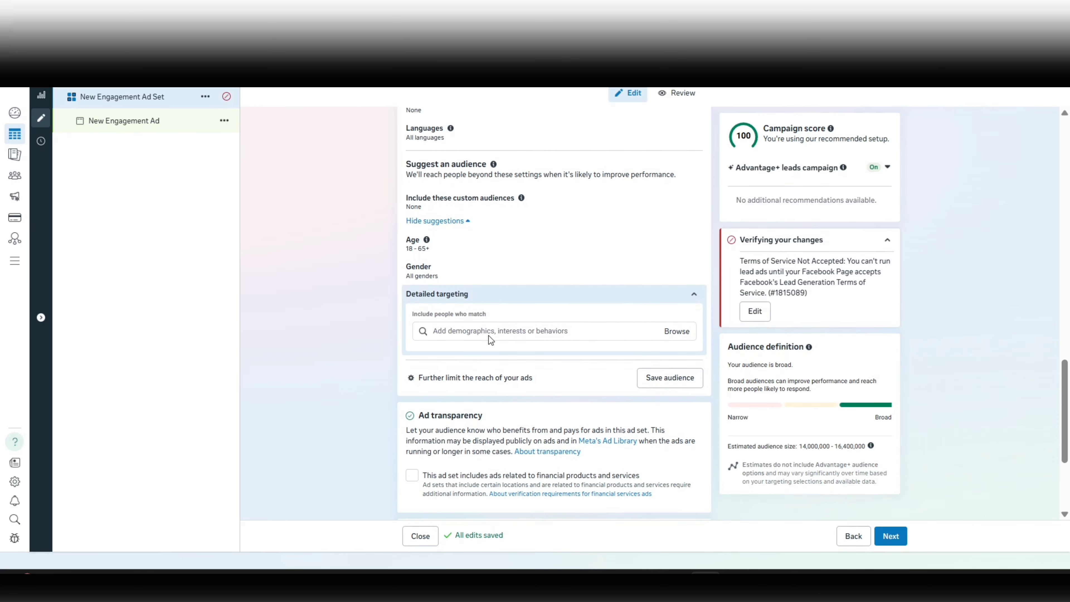
pyautogui.click(497, 334)
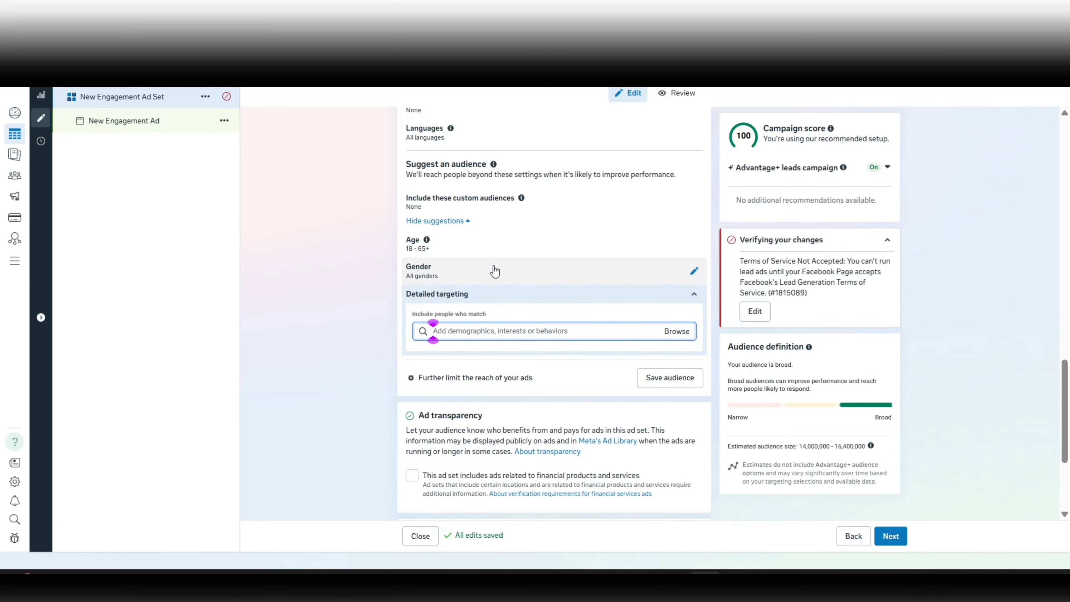
# Review the ad set's Advantage+ audience controls and suggestions, from locations through detailed targeting.
pyautogui.scroll(3, 495, 271)
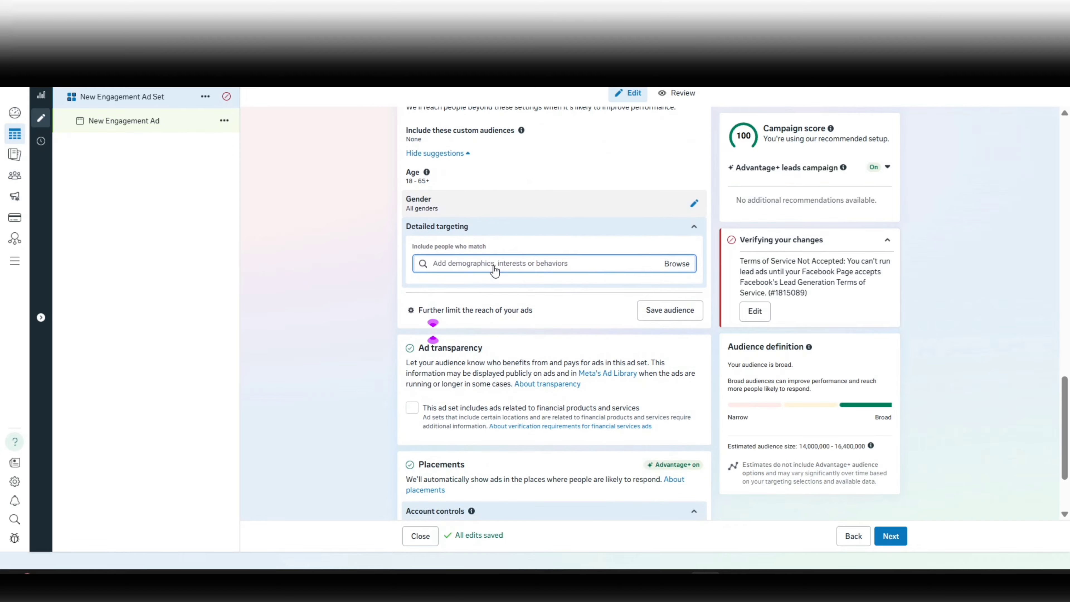
pyautogui.scroll(2, 493, 266)
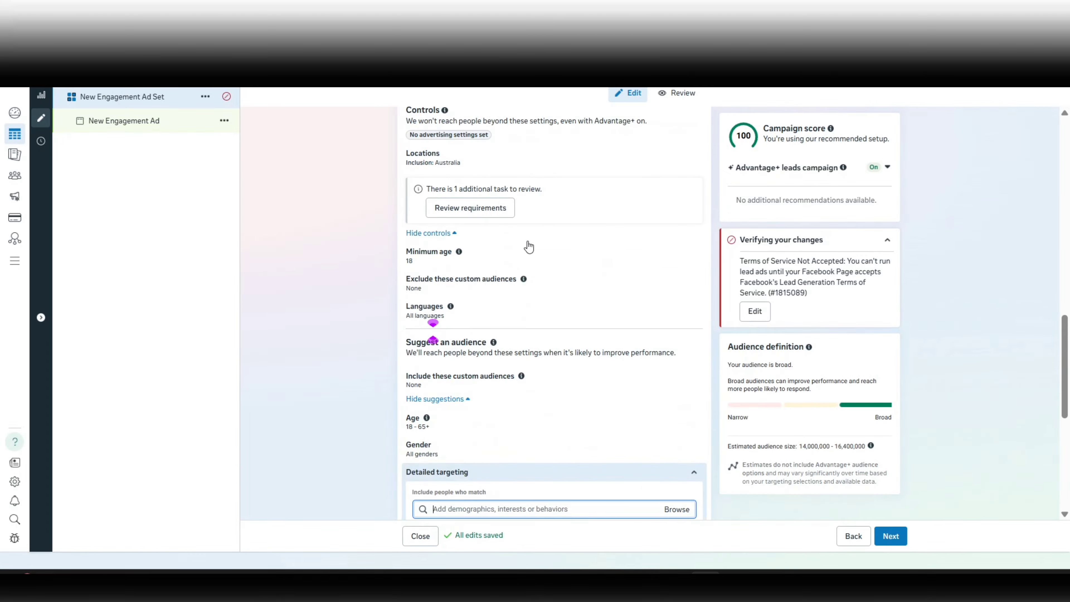
pyautogui.scroll(1, 354, 249)
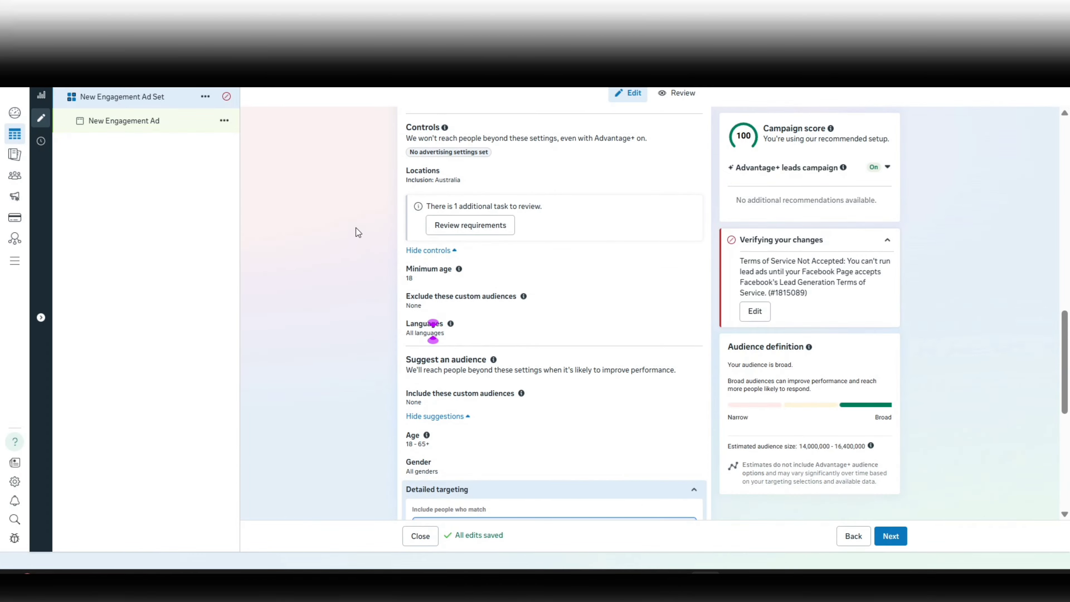
pyautogui.scroll(2, 355, 228)
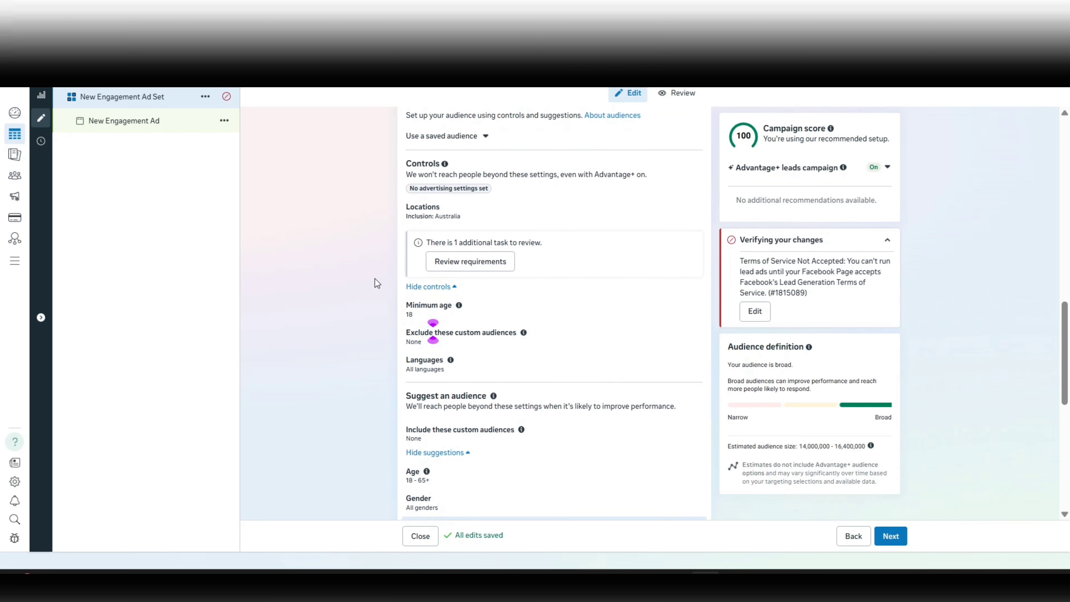
pyautogui.scroll(1, 375, 279)
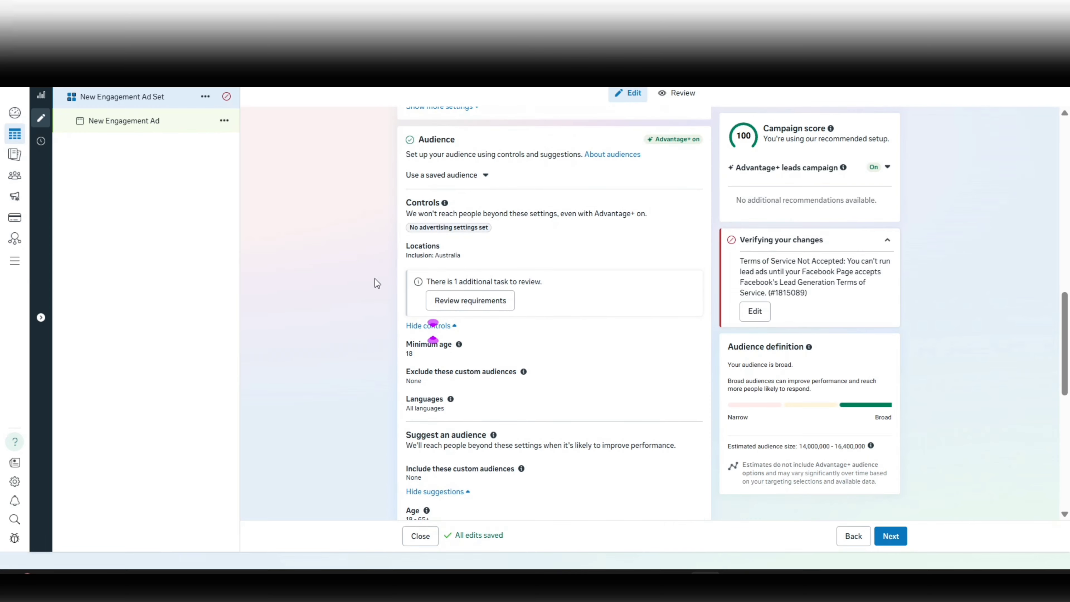
pyautogui.scroll(-1, 375, 279)
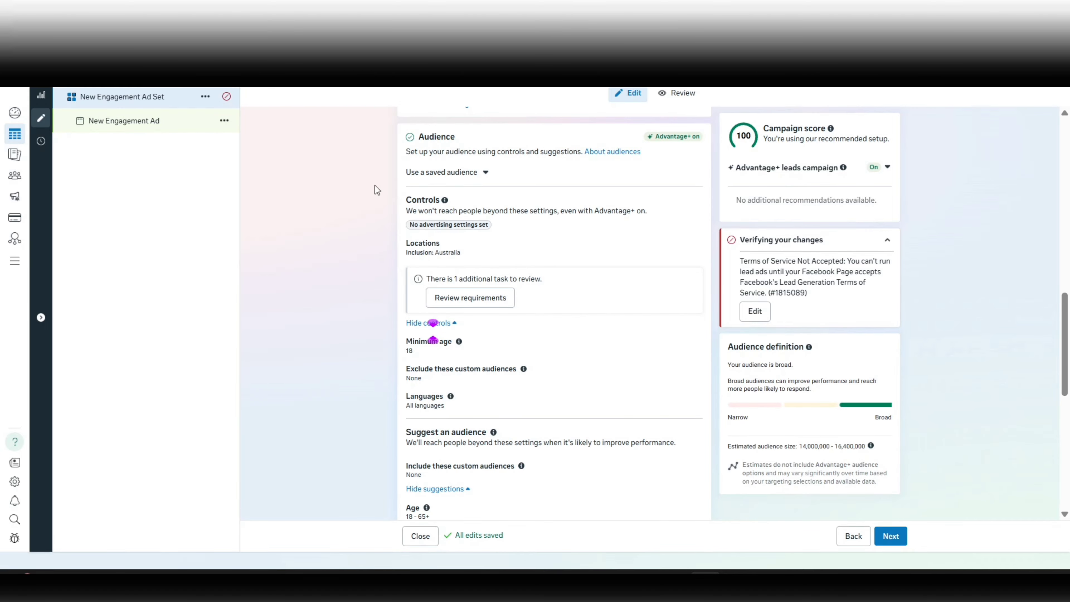
pyautogui.scroll(-3, 375, 185)
pyautogui.scroll(1, 375, 184)
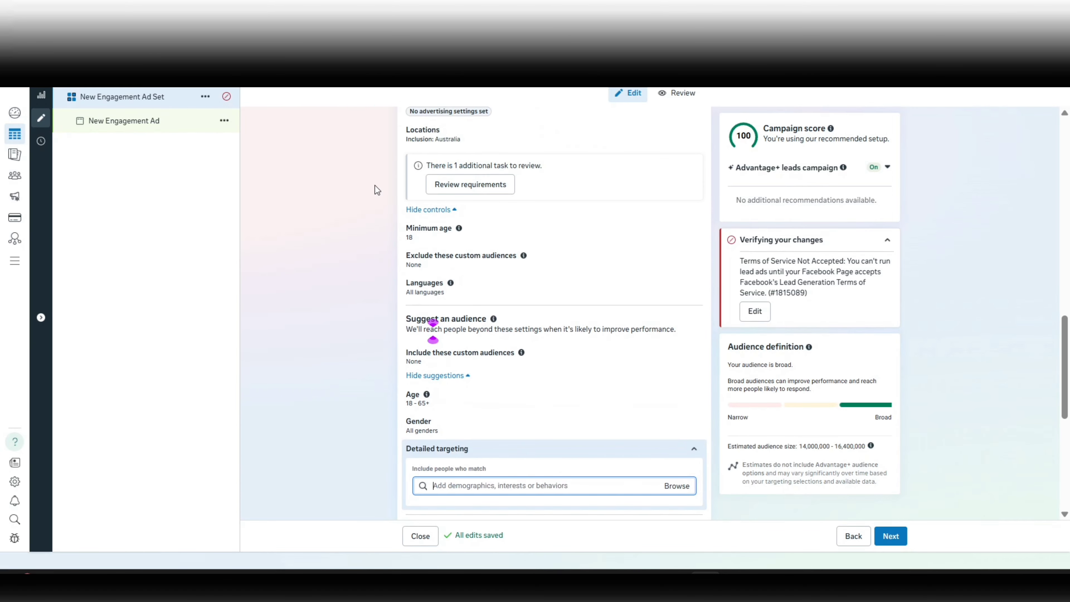
# Switch the audience setup to the option "Further limit the reach of your ads".
pyautogui.scroll(-3, 375, 185)
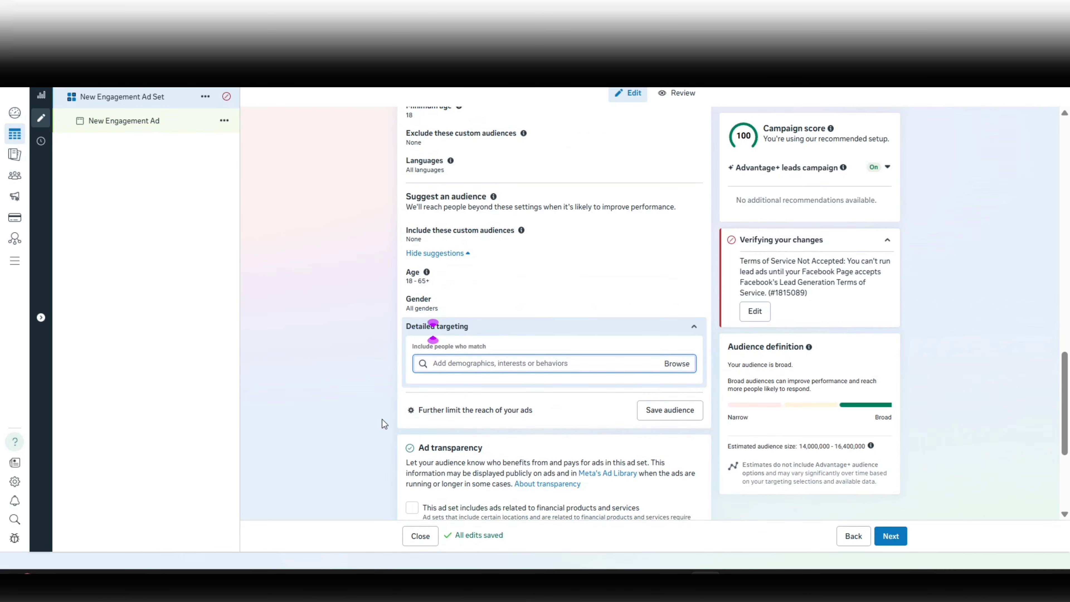
pyautogui.click(471, 411)
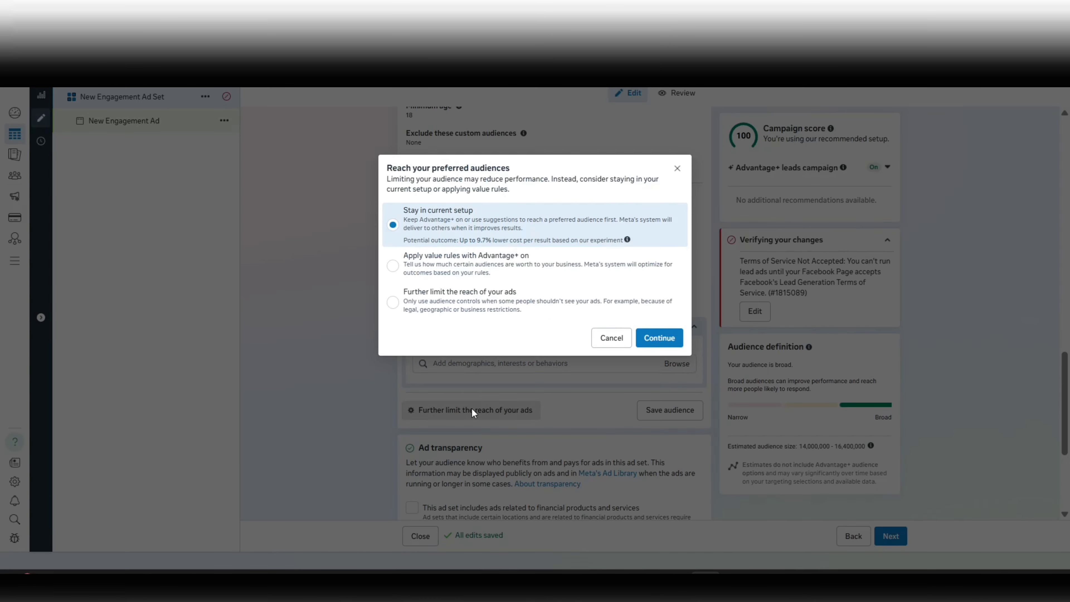
pyautogui.click(478, 320)
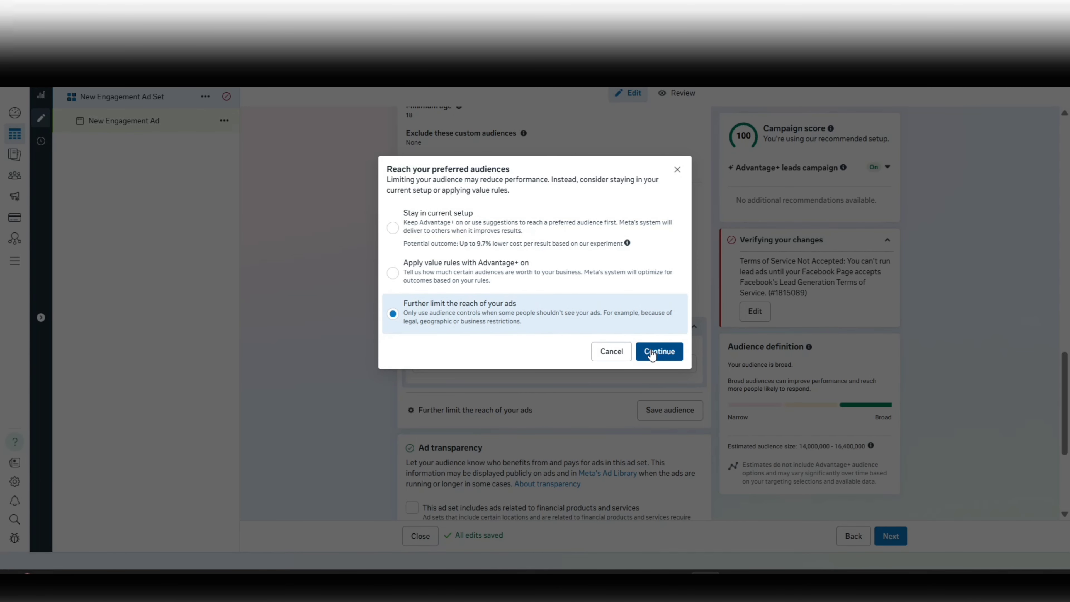
pyautogui.click(651, 355)
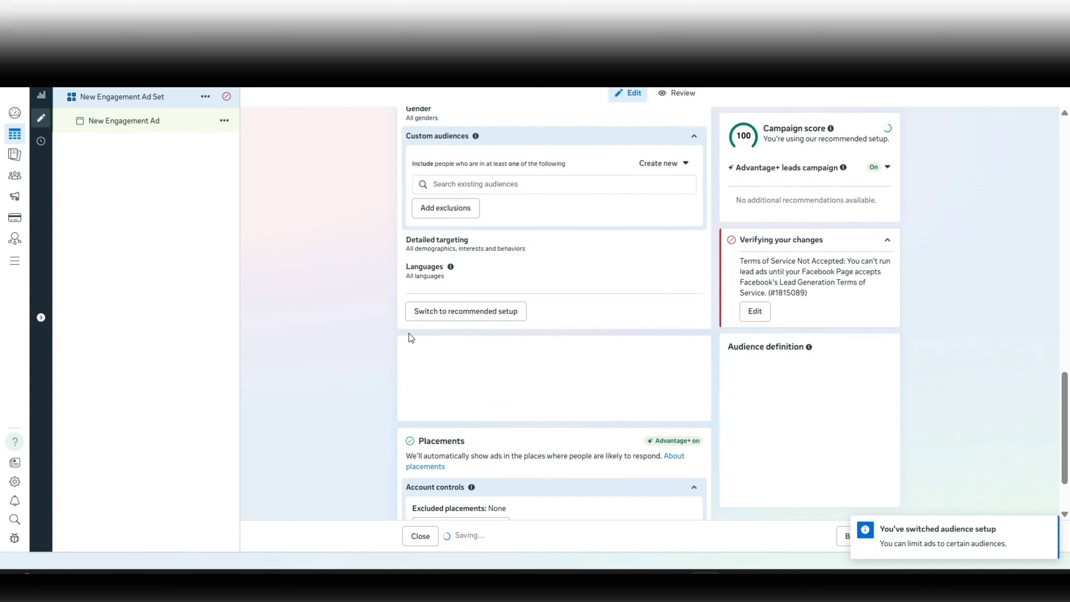
# Look over the switched audience setup and open its Locations setting.
pyautogui.scroll(1, 351, 272)
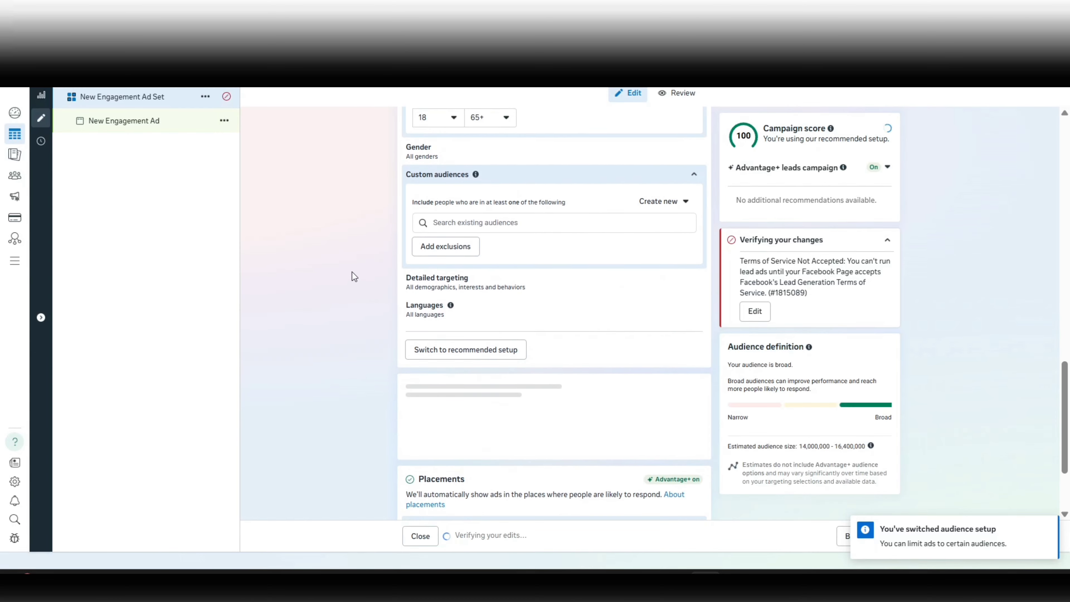
pyautogui.scroll(4, 351, 272)
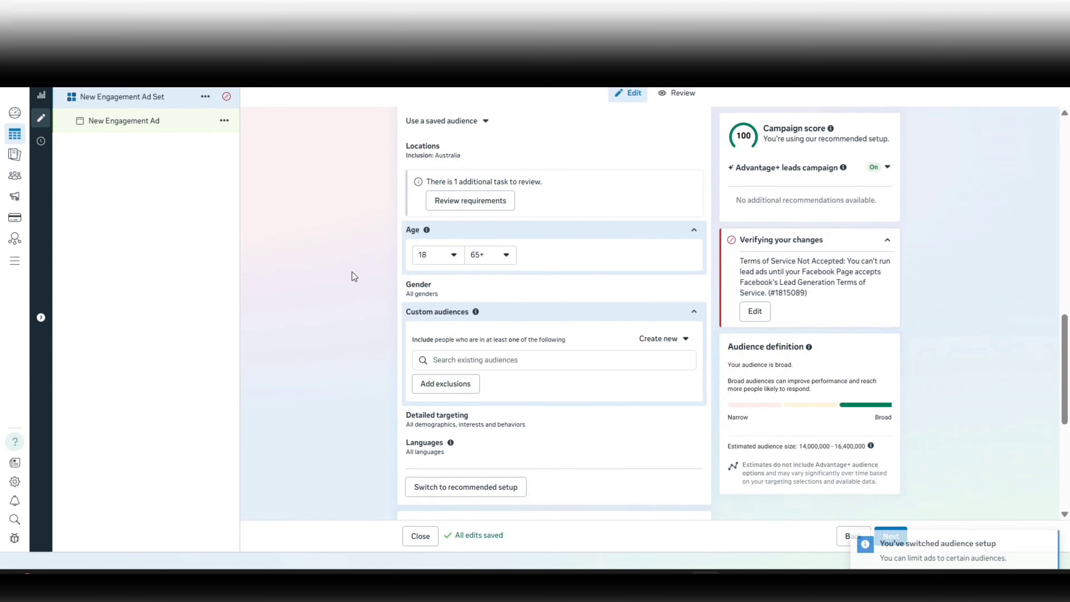
pyautogui.scroll(1, 351, 272)
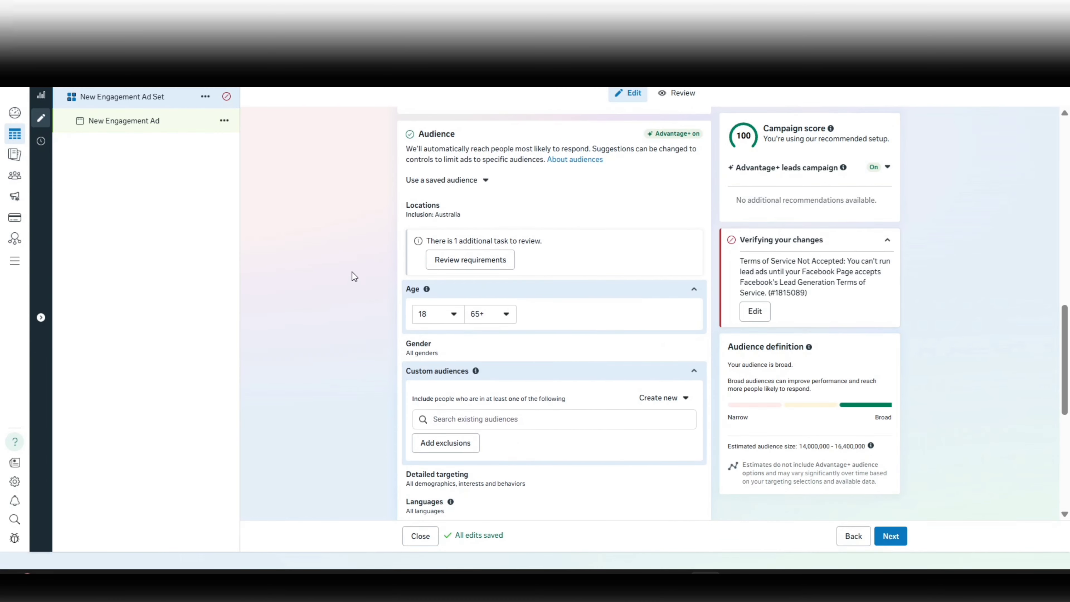
pyautogui.scroll(-1, 359, 256)
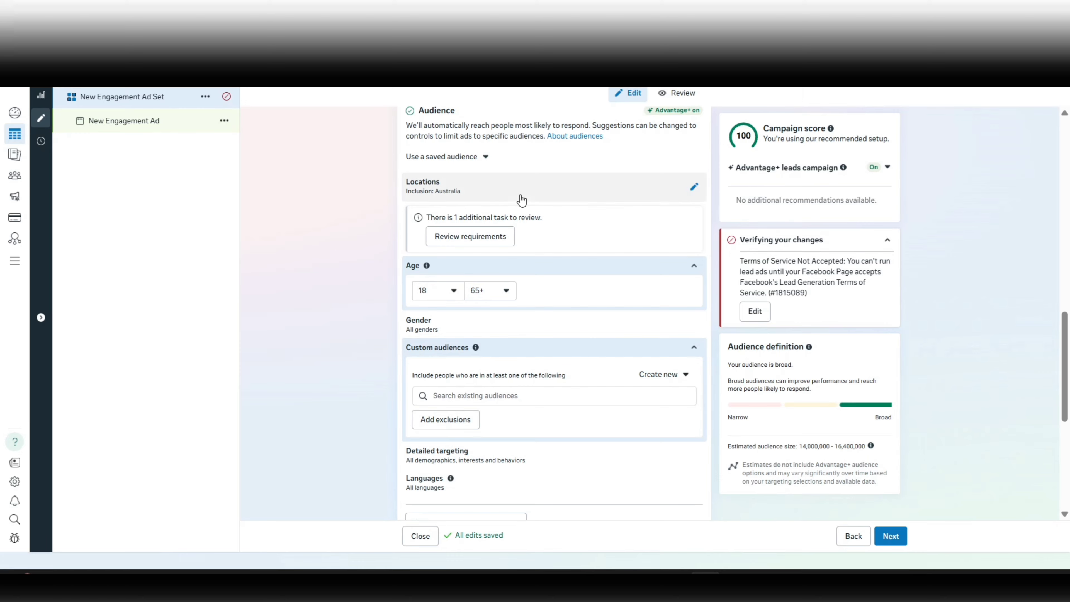
pyautogui.click(497, 197)
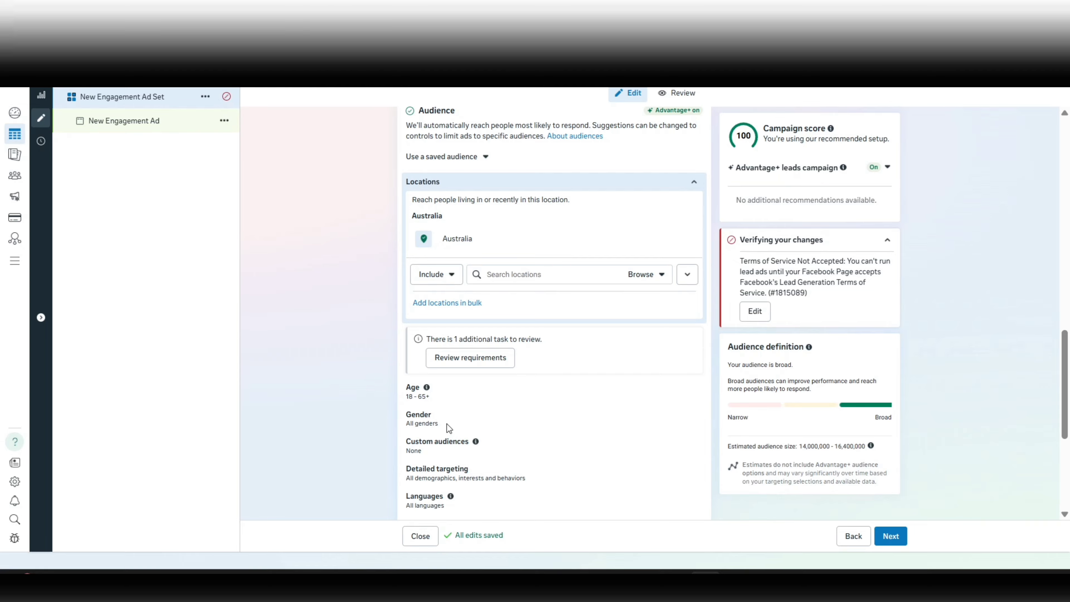
# Examine the Custom audiences inclusion and exclusion options, and open the Detailed targeting setting.
pyautogui.scroll(-2, 446, 424)
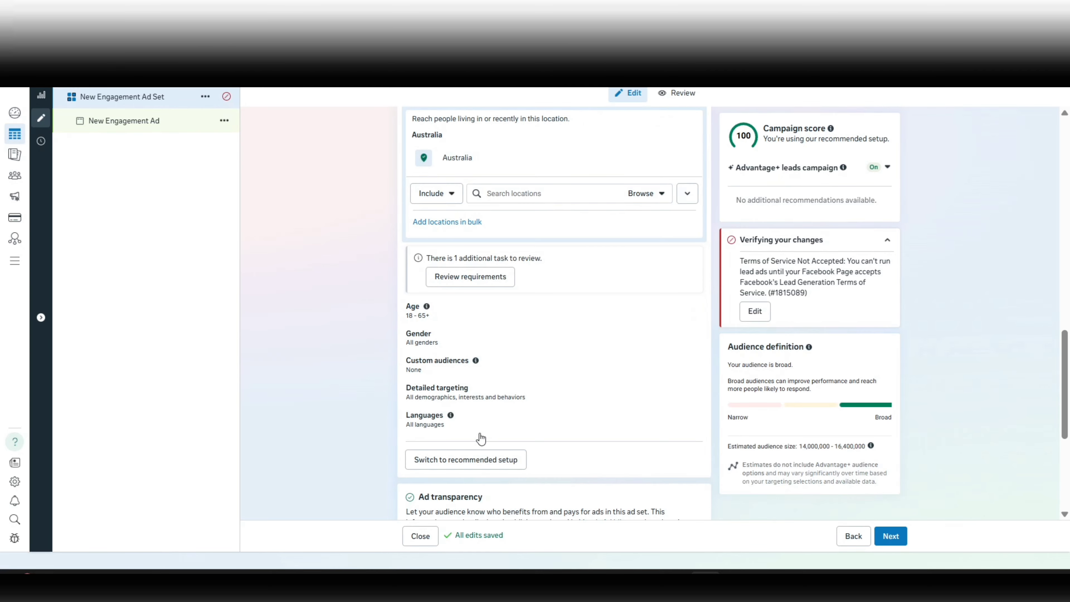
pyautogui.click(500, 370)
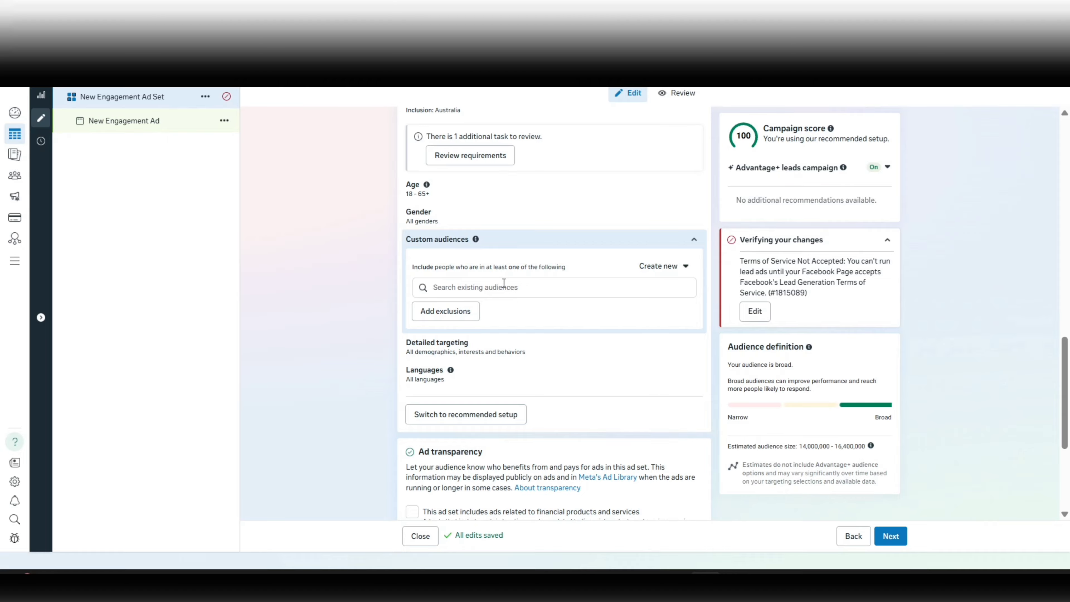
pyautogui.scroll(-1, 369, 287)
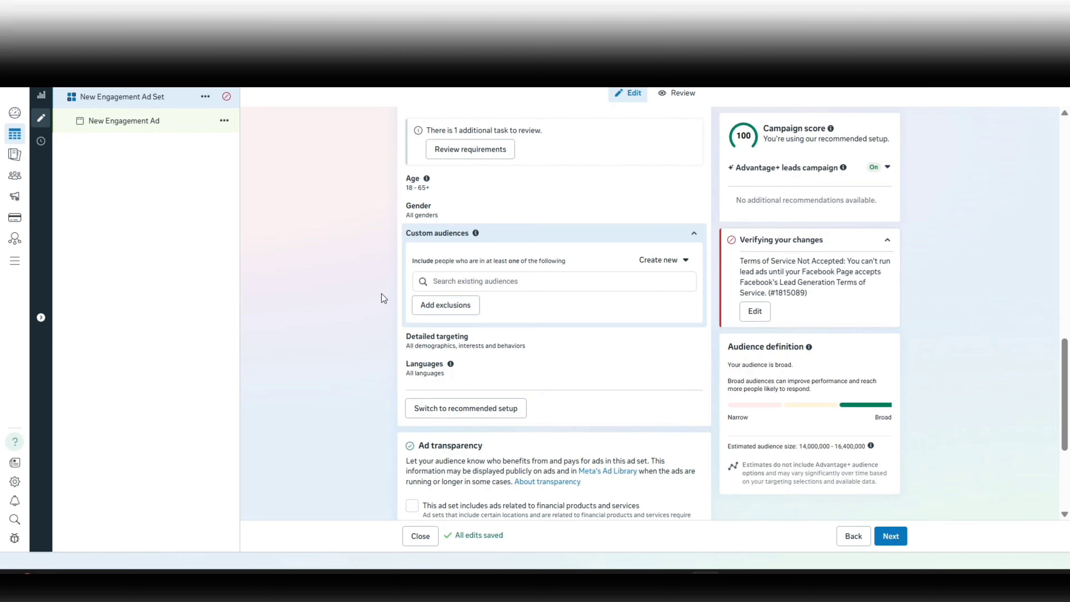
pyautogui.scroll(2, 381, 293)
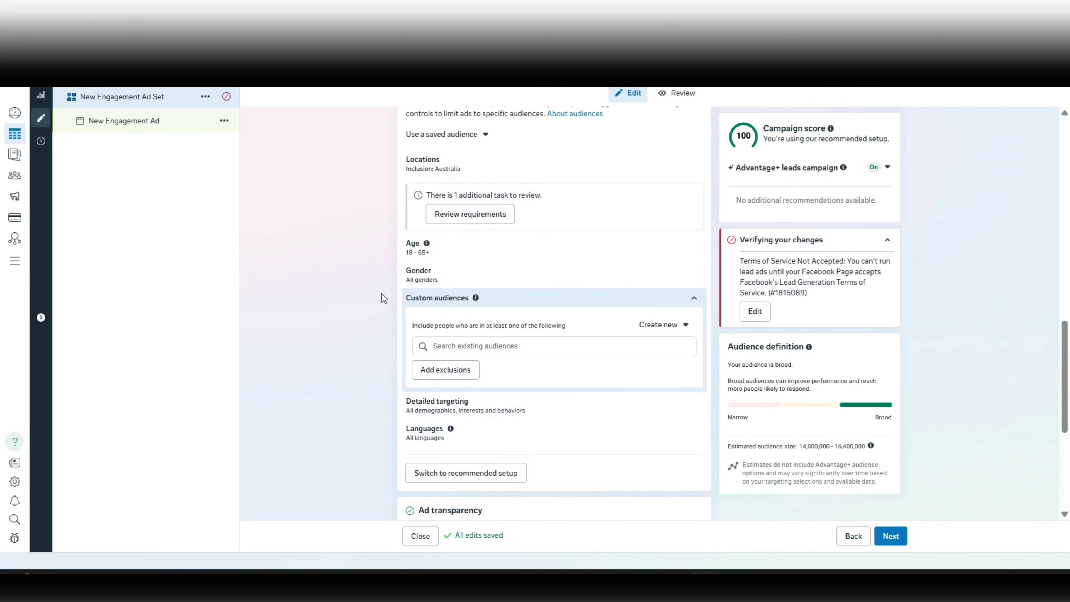
pyautogui.scroll(1, 381, 294)
pyautogui.scroll(-1, 381, 293)
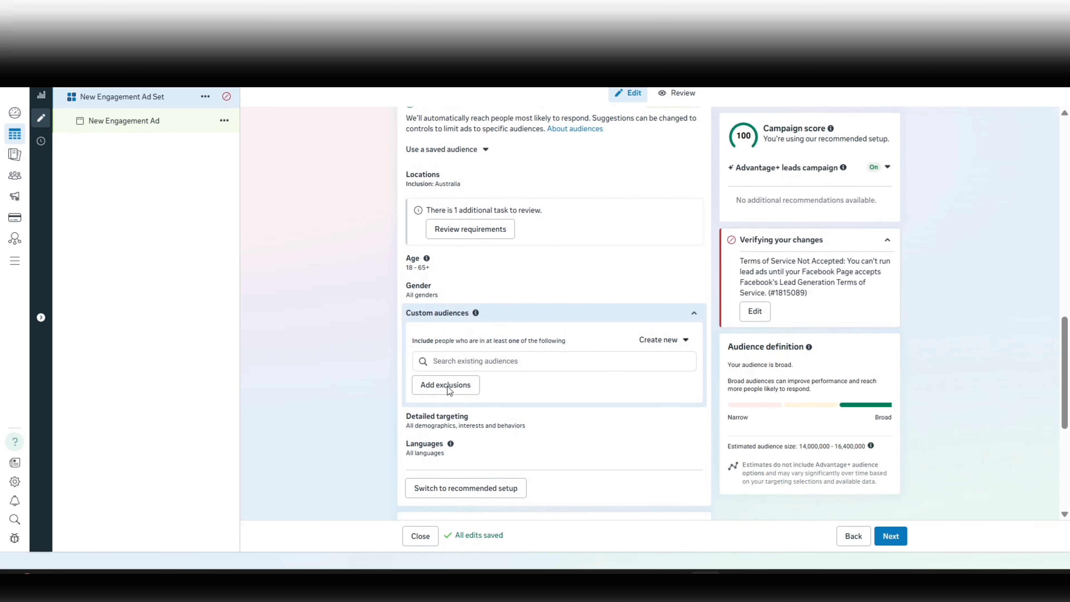
pyautogui.click(523, 426)
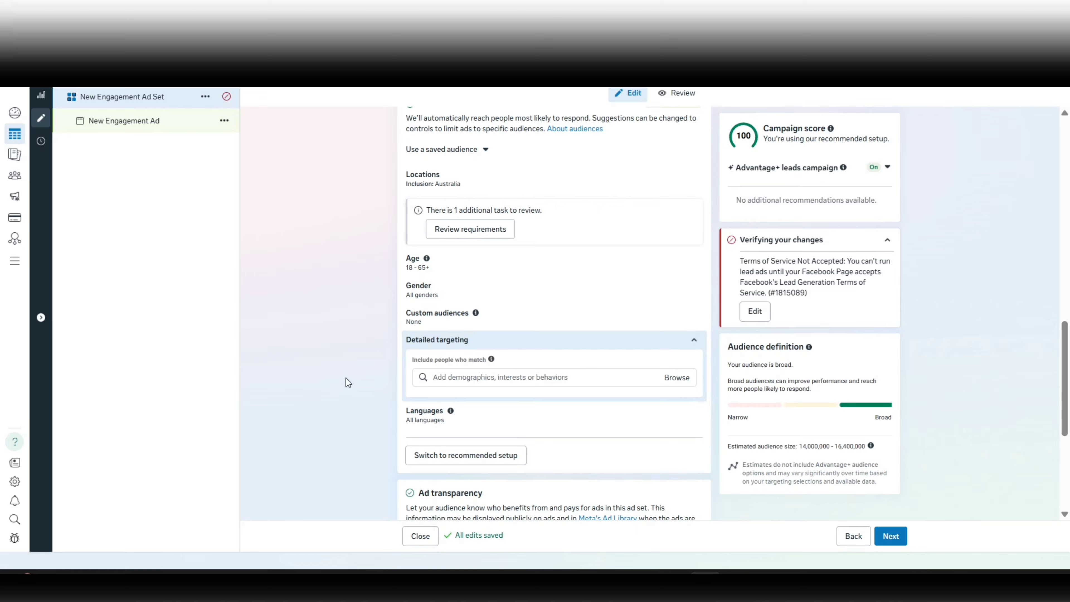
# Include the behaviors "Frequent international travelers" and "People who prefer mid and high-value goods in India" in Detailed targeting.
pyautogui.click(483, 377)
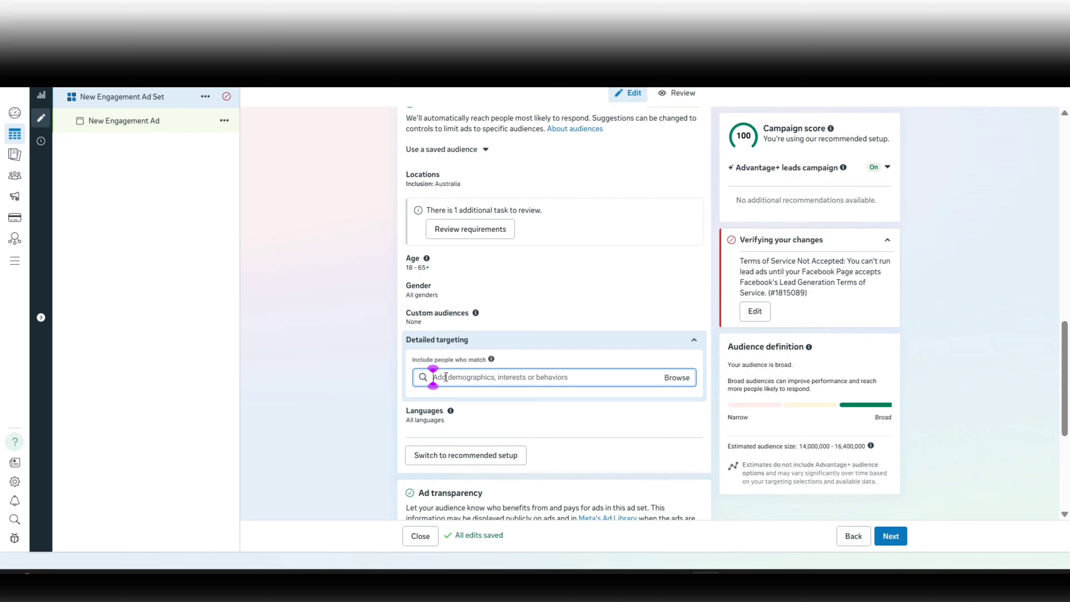
pyautogui.write('frequent')
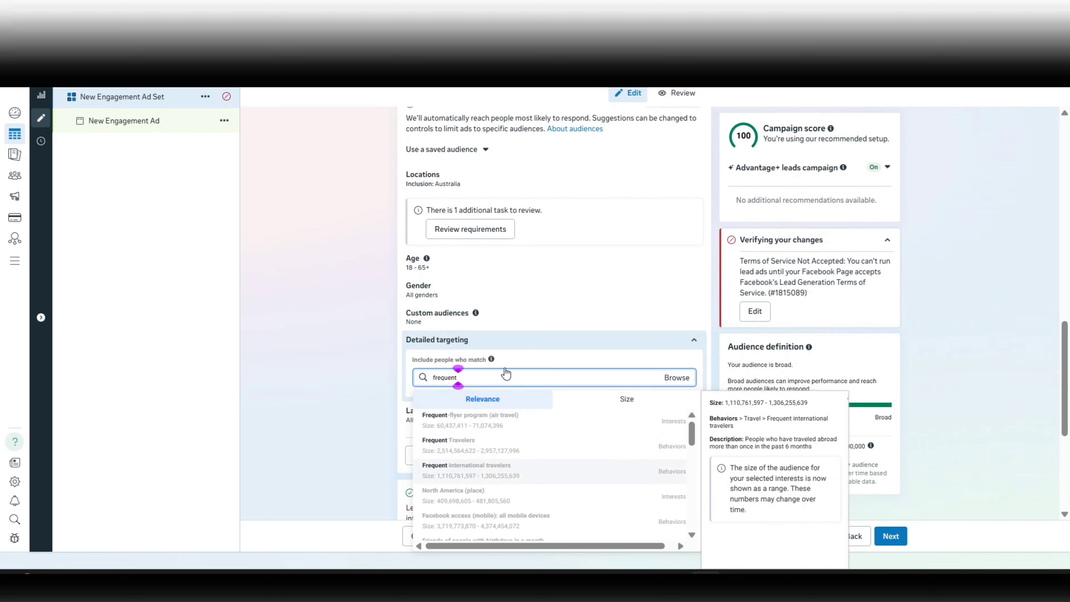
pyautogui.press('Return')
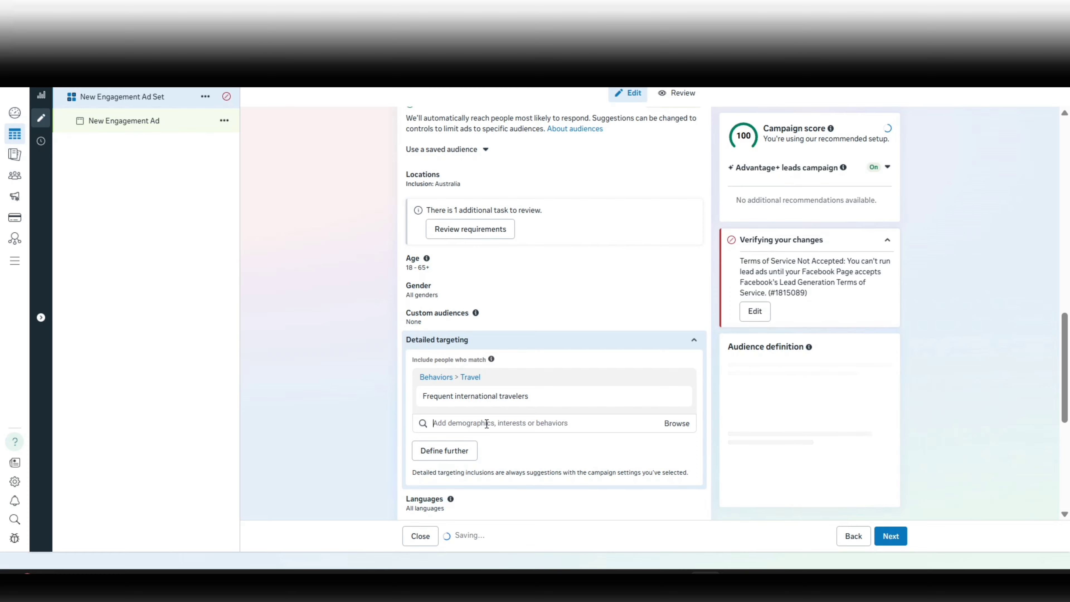
pyautogui.write('people in india who')
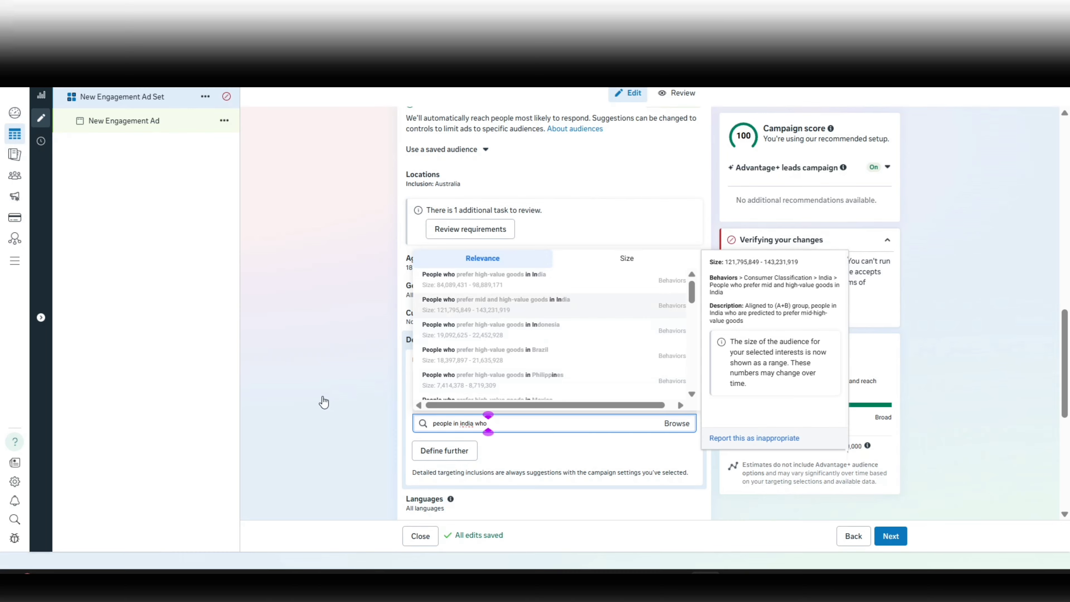
pyautogui.click(578, 308)
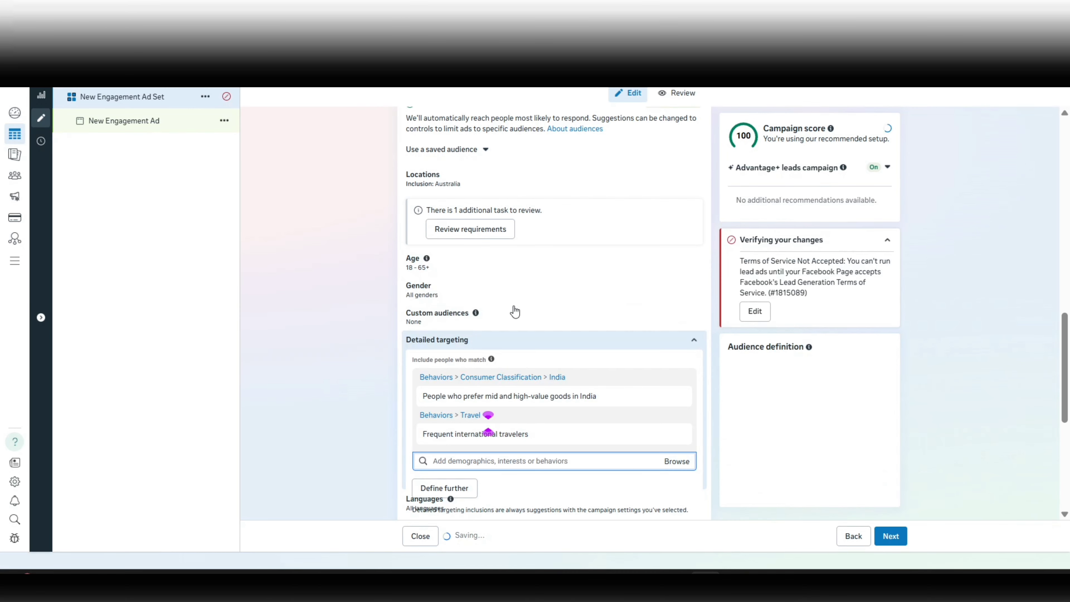
pyautogui.click(351, 419)
# Define the detailed targeting further so that people must also match the interest "Commercial property (real estate)".
pyautogui.scroll(-3, 351, 419)
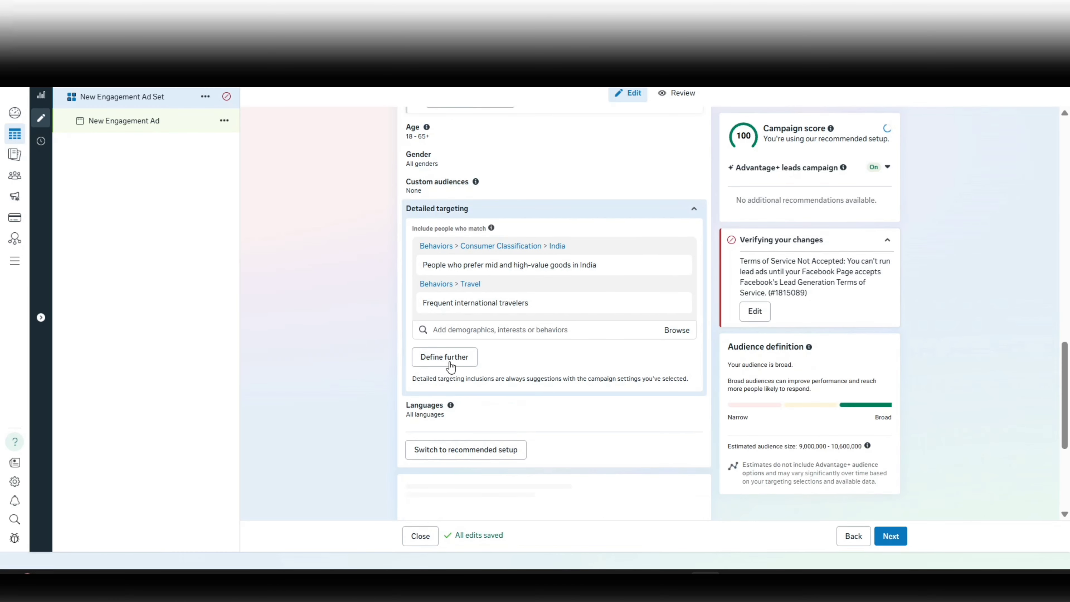
pyautogui.click(450, 366)
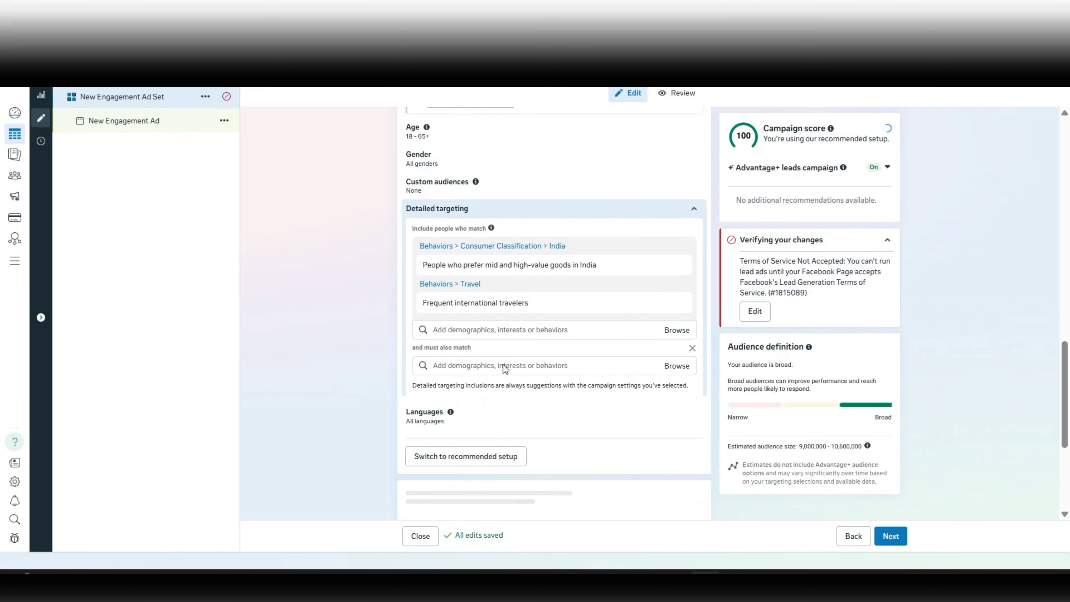
pyautogui.click(483, 366)
pyautogui.write('commeria')
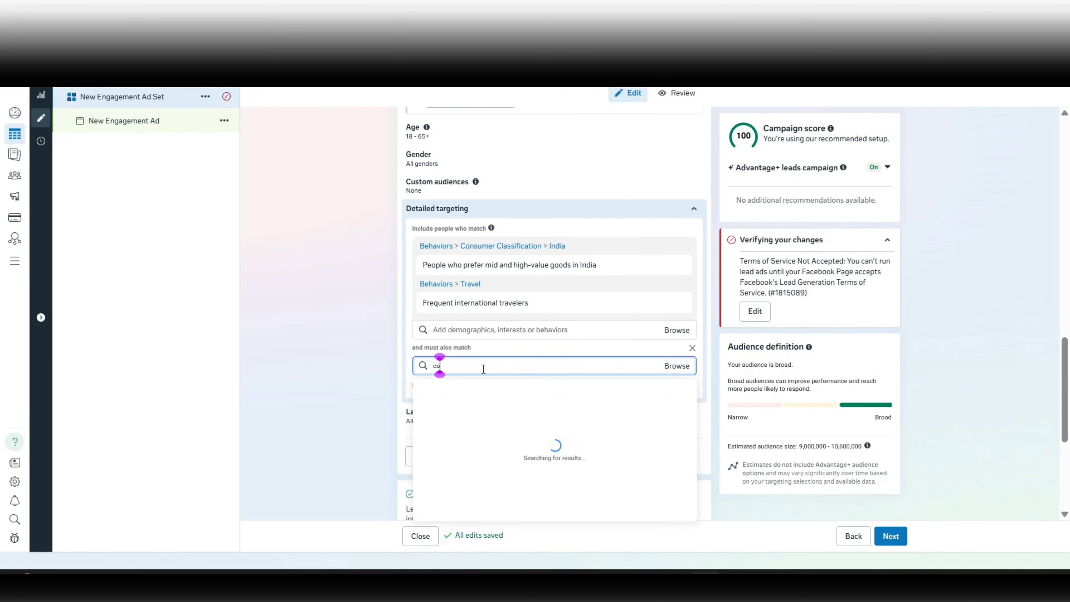
pyautogui.press('BackSpace')
pyautogui.press('BackSpace')
pyautogui.write('cial propu')
pyautogui.press('BackSpace')
pyautogui.write('er')
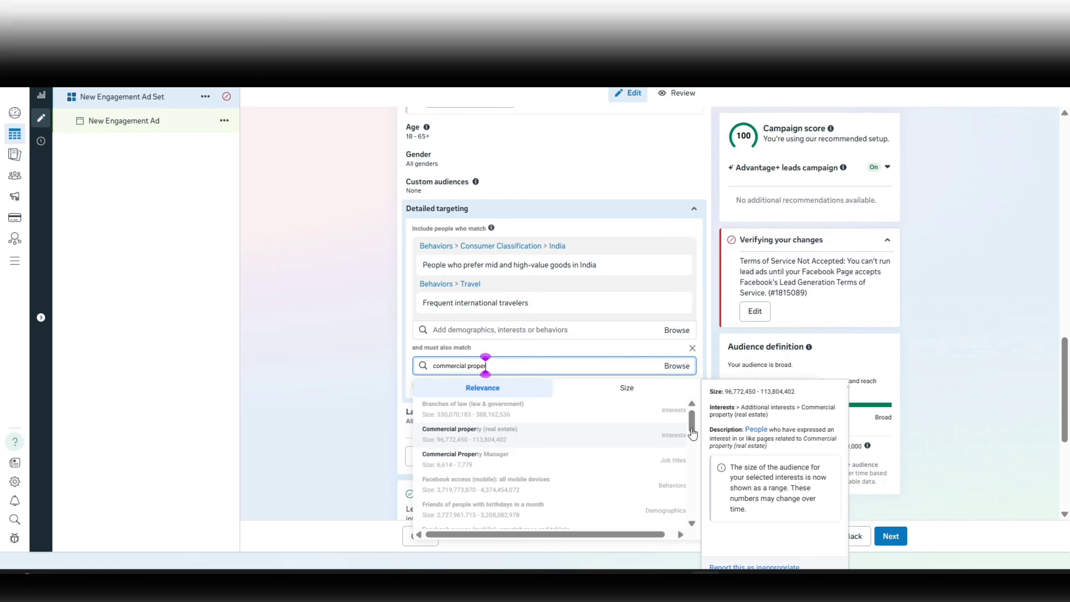
pyautogui.click(474, 434)
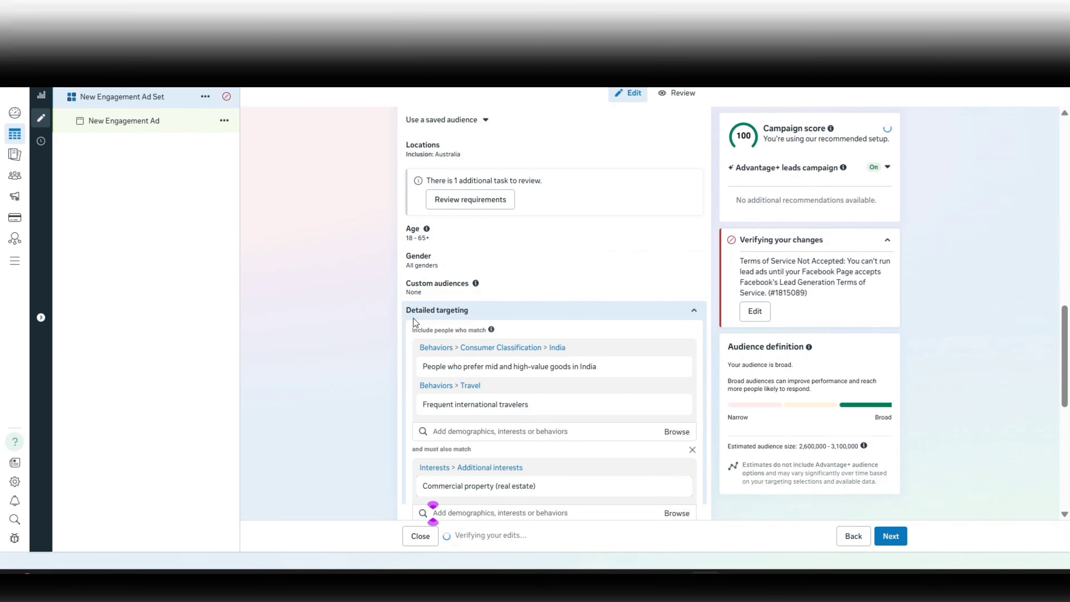
pyautogui.scroll(-1, 403, 343)
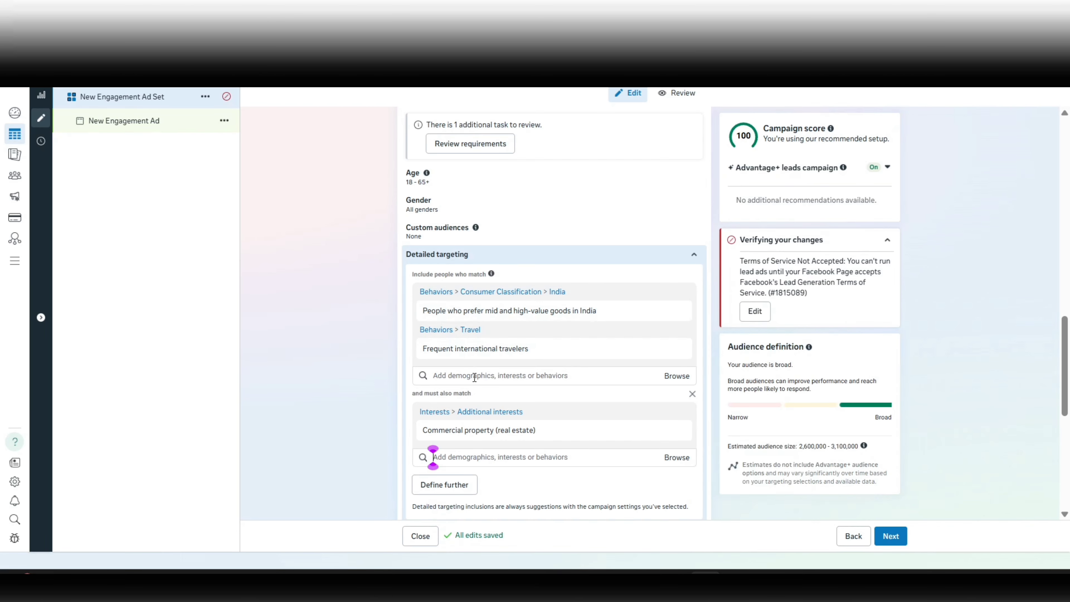
pyautogui.moveTo(512, 335)
pyautogui.scroll(-1, 617, 302)
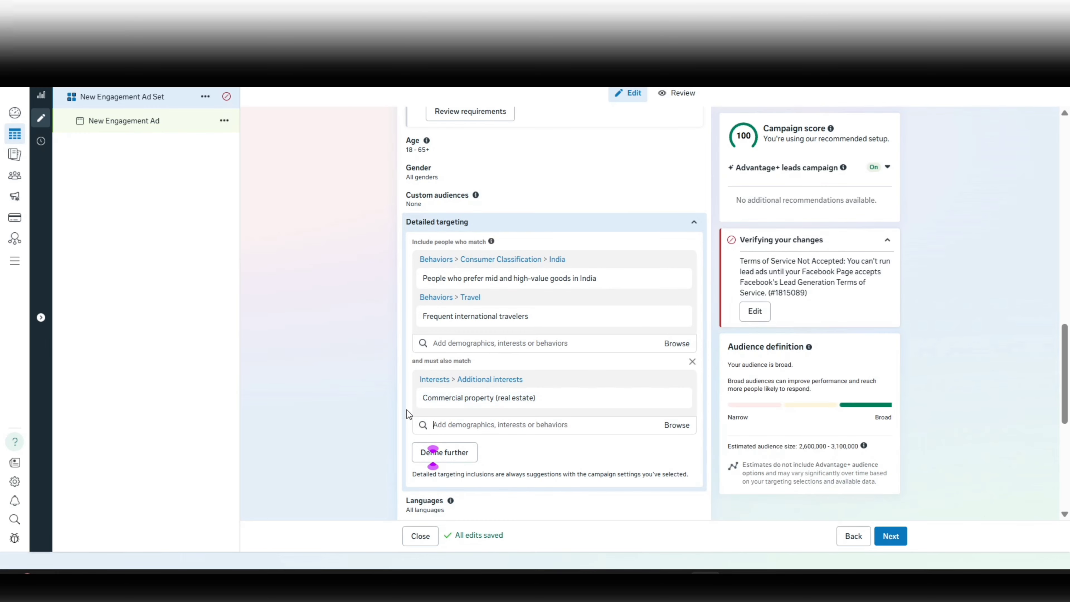
pyautogui.moveTo(462, 403)
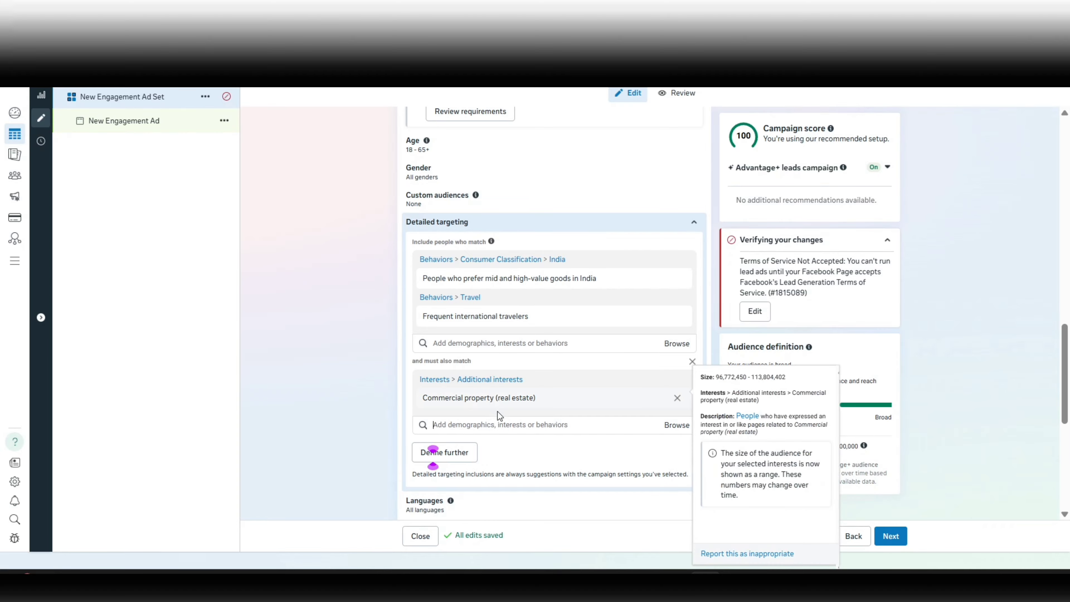
# Search the first detailed targeting group's options for "square yards" and look through the suggestions.
pyautogui.click(492, 429)
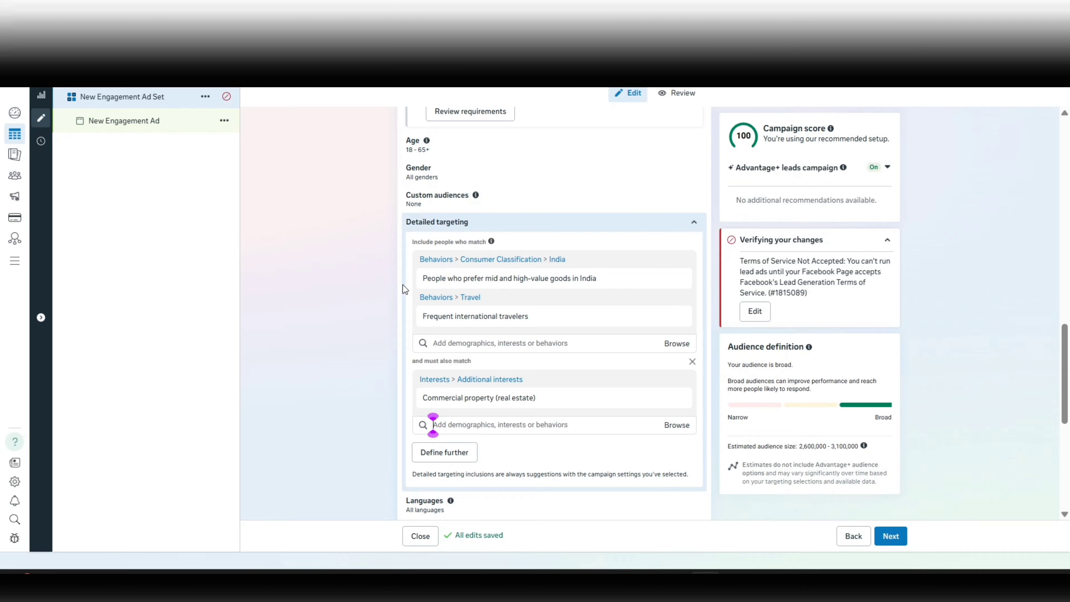
pyautogui.click(470, 342)
pyautogui.write('square')
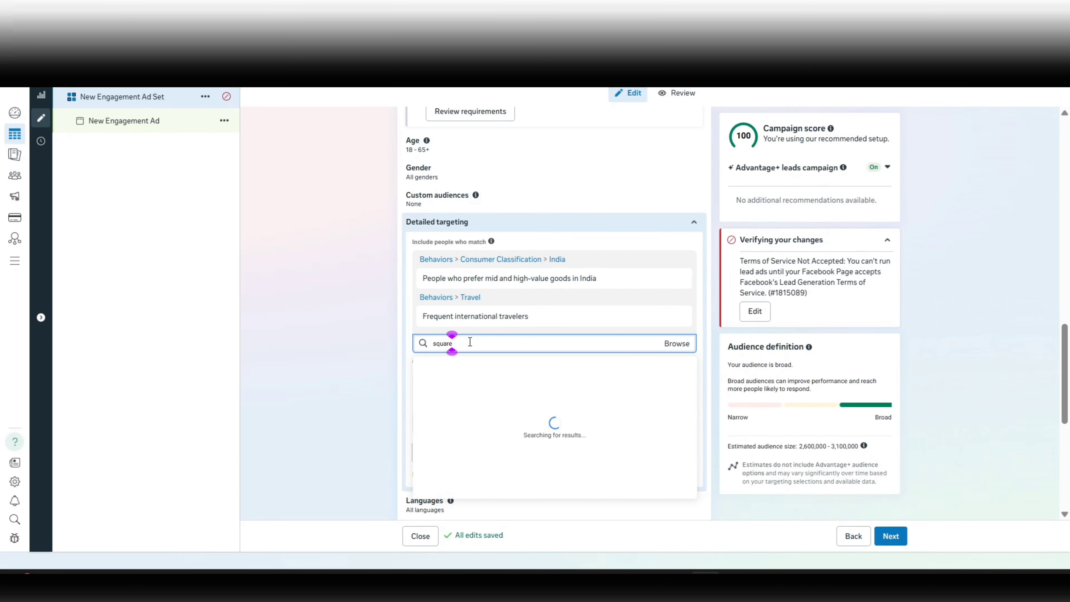
pyautogui.write(' yards')
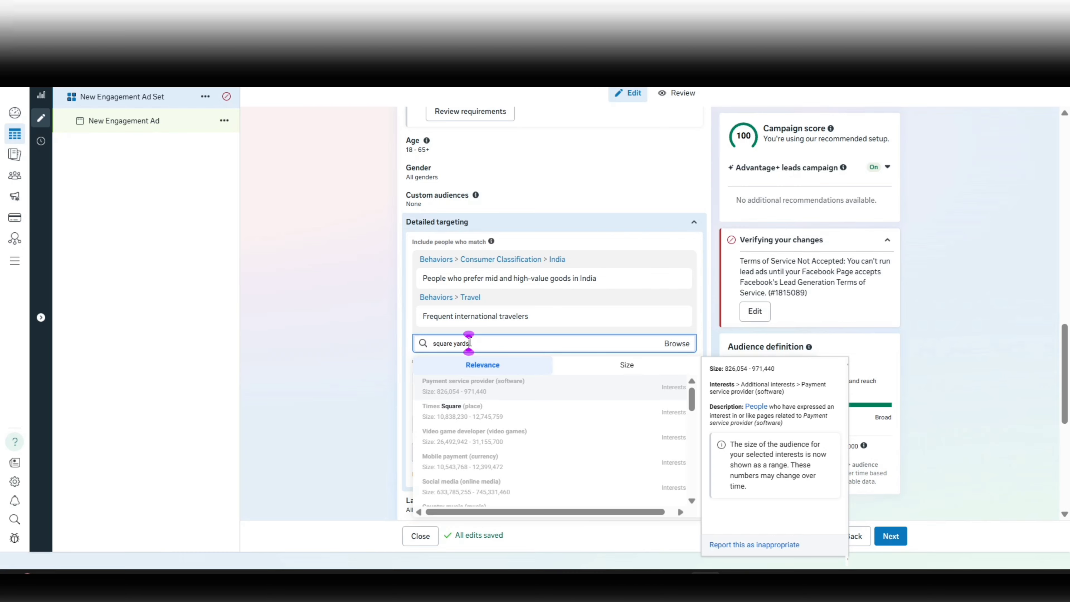
pyautogui.scroll(-5, 463, 454)
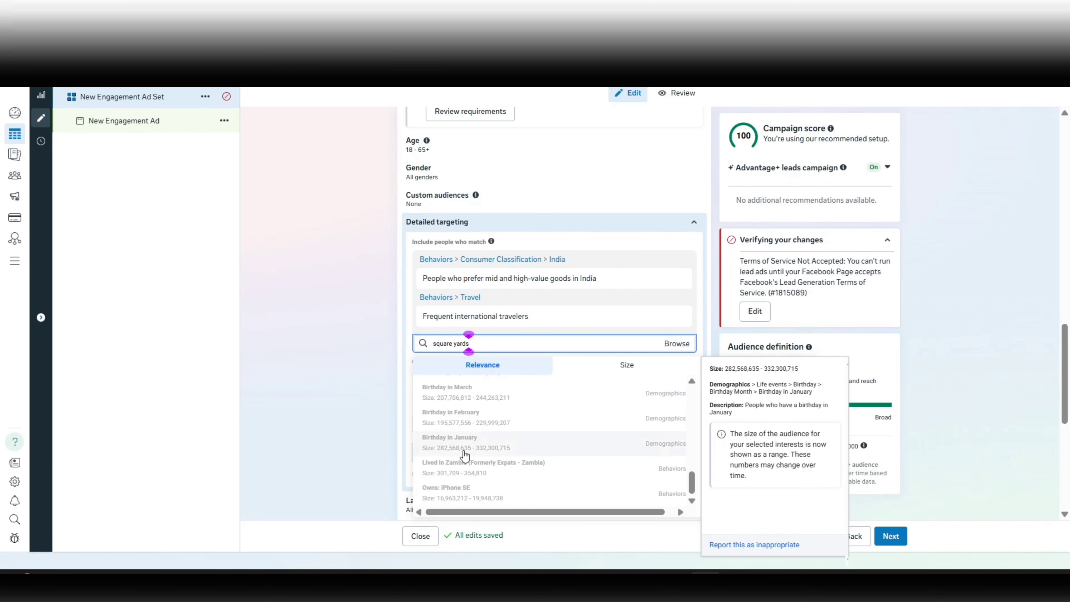
# Search for "99acres" and include the interest "99acres (real estate)" in the first detailed targeting group.
pyautogui.hotkey('ctrl', 'a')
pyautogui.write('99acres')
pyautogui.scroll(5, 465, 455)
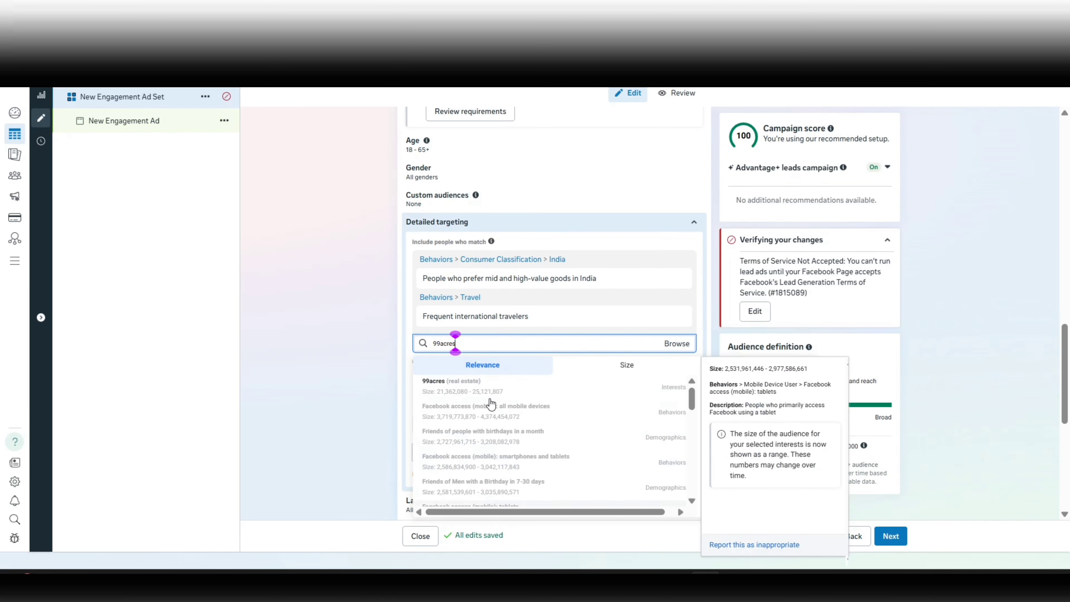
pyautogui.click(464, 392)
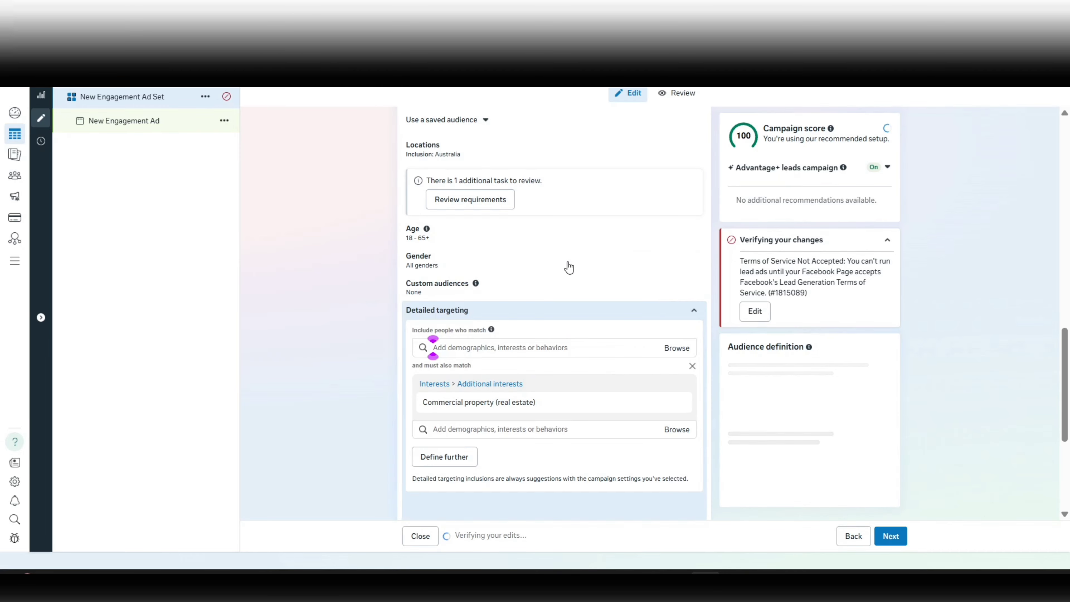
pyautogui.moveTo(494, 390)
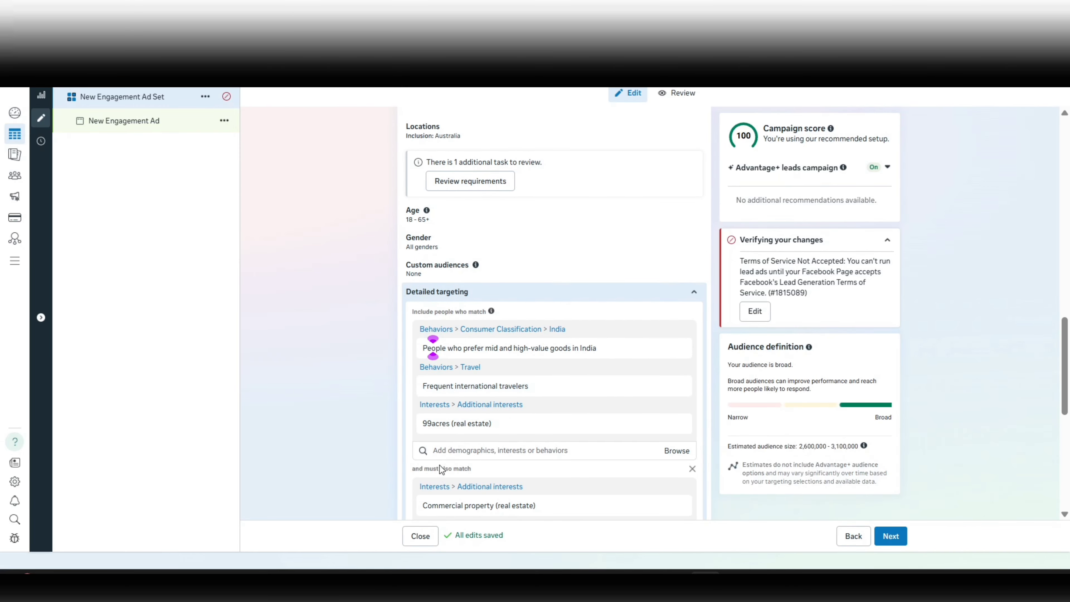
pyautogui.scroll(-2, 440, 465)
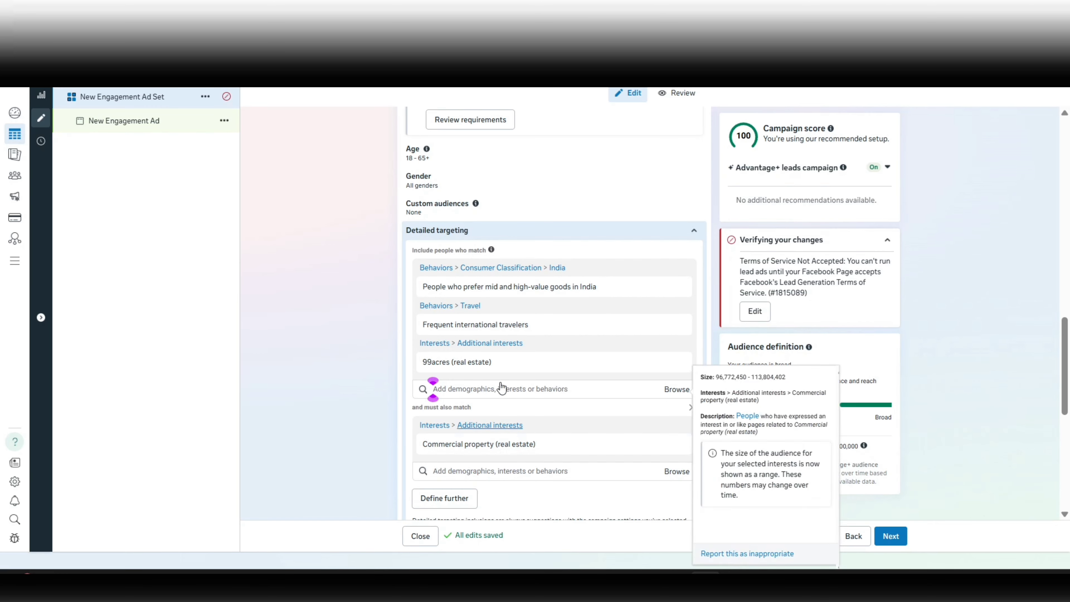
pyautogui.moveTo(492, 327)
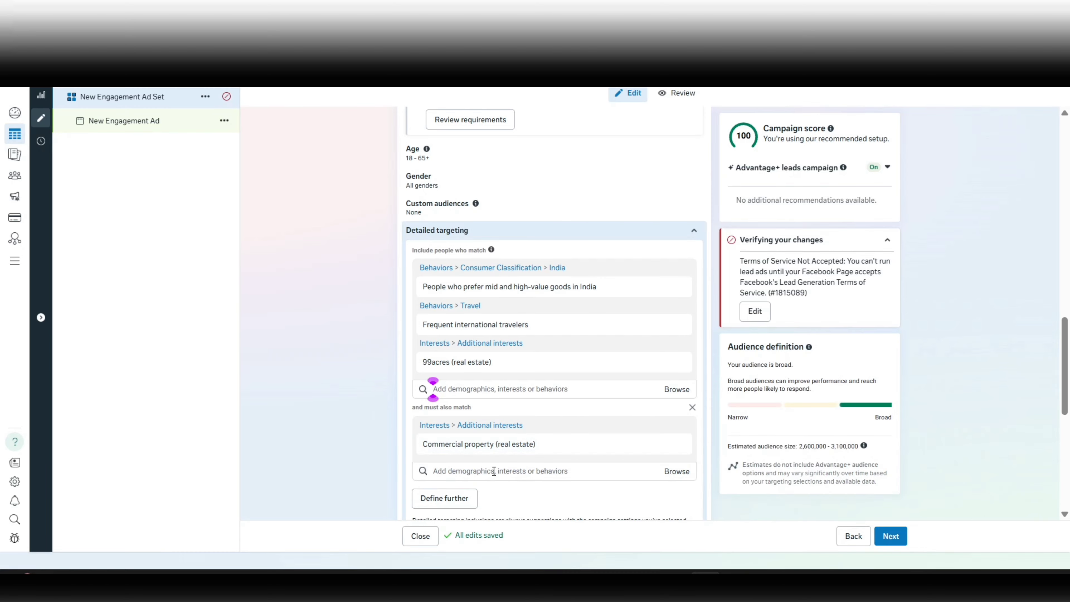
pyautogui.moveTo(446, 444)
pyautogui.moveTo(513, 359)
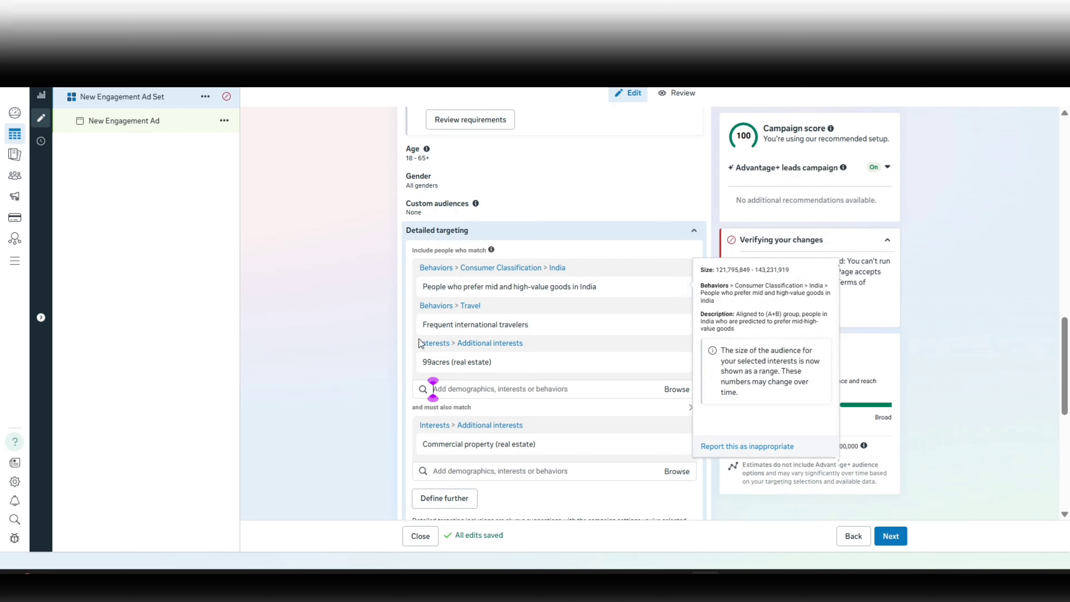
# Replace Australia in Locations with a pin at (28.5431, 77.2738) + 3mi and Select City Walk Mall, Saket, Delhi + 1mi.
pyautogui.scroll(4, 417, 339)
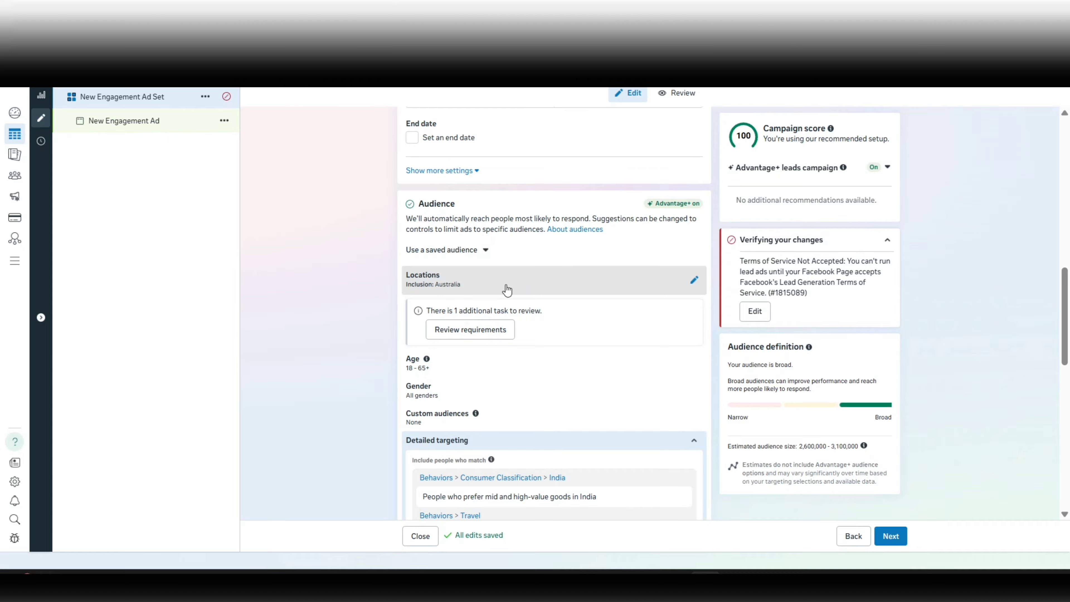
pyautogui.click(695, 282)
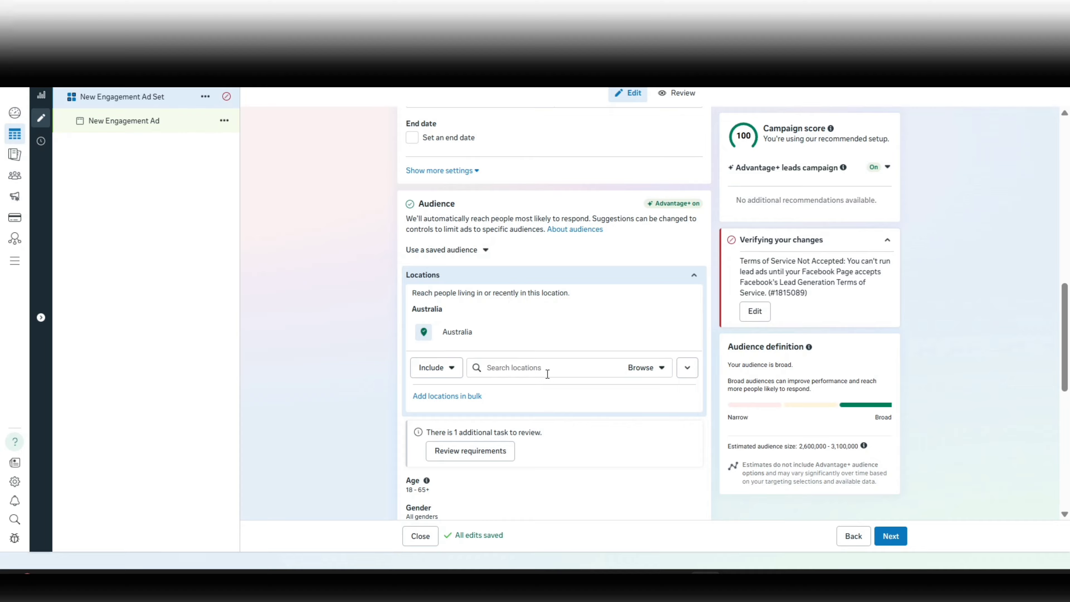
pyautogui.click(486, 367)
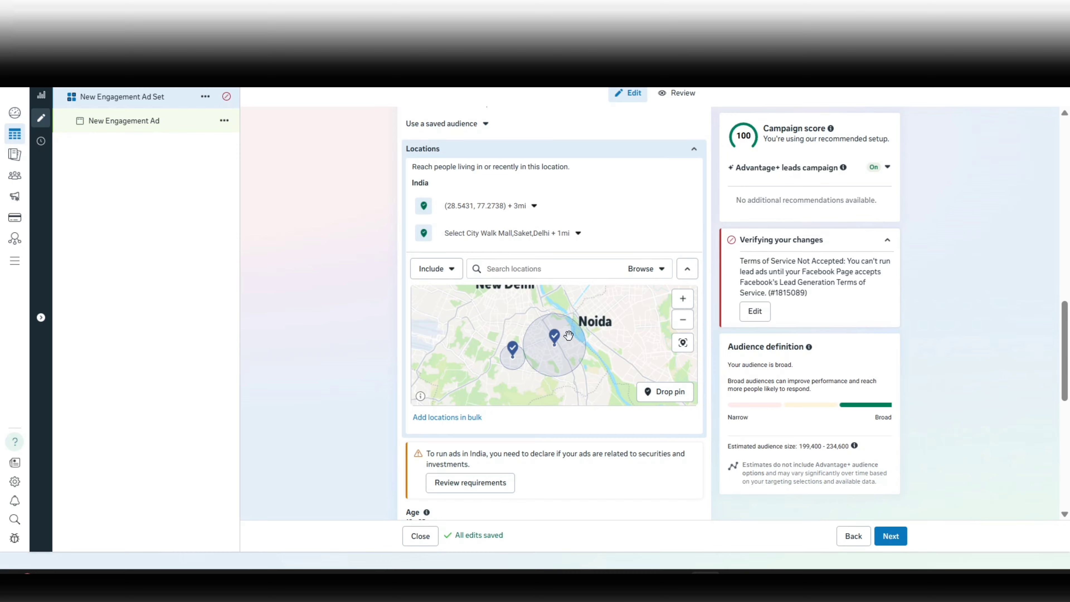
# Change the location (28.5431, 77.2738) + 3mi from included to excluded and check both areas on the map.
pyautogui.moveTo(567, 204)
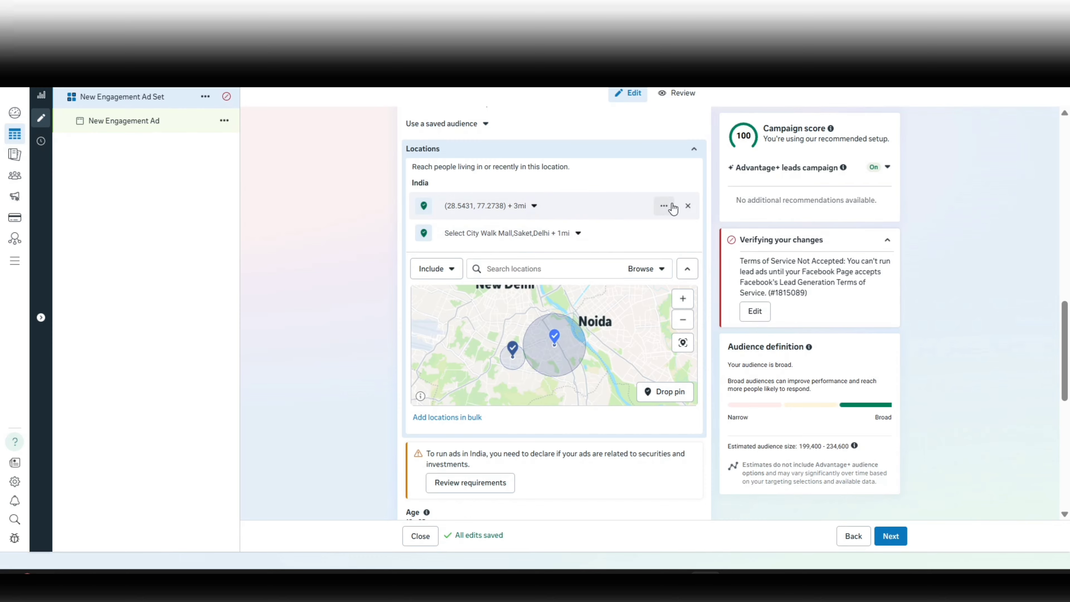
pyautogui.click(664, 206)
pyautogui.click(644, 224)
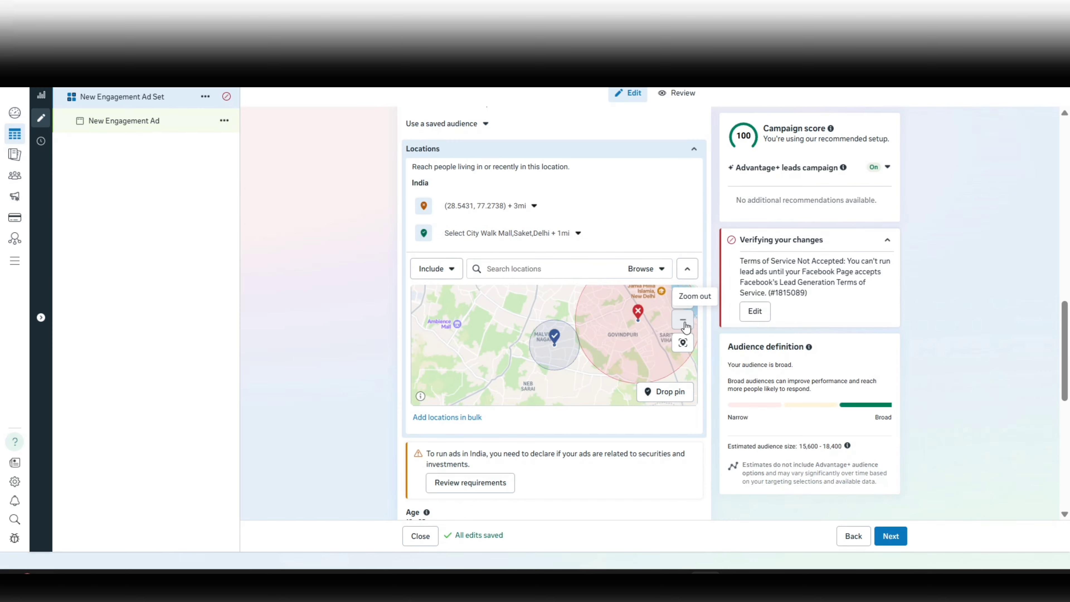
pyautogui.click(682, 320)
pyautogui.click(683, 319)
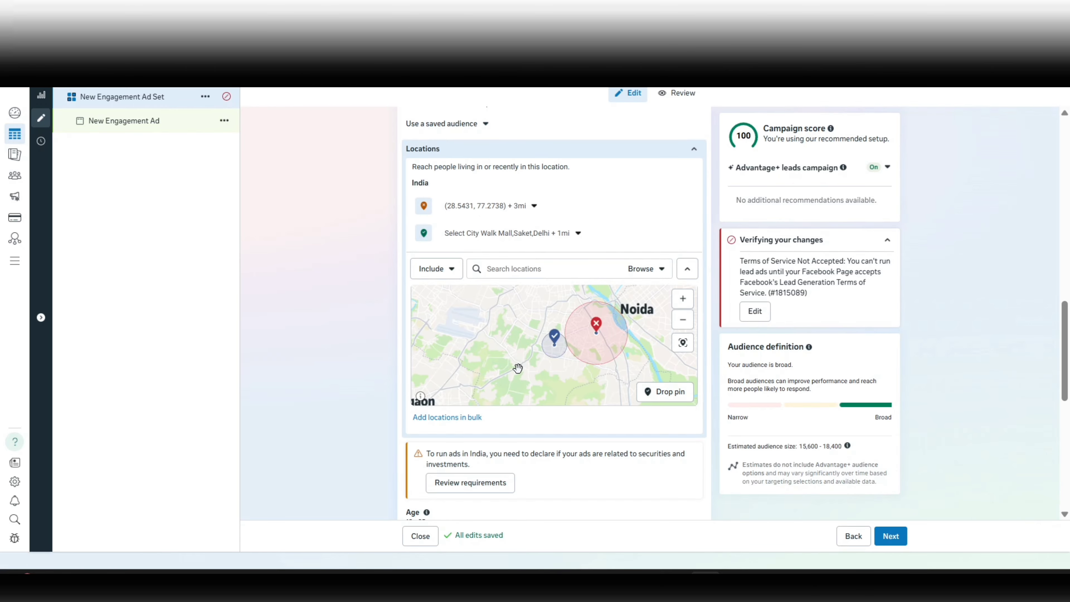
# Expand the additional Placements settings and view the ad account's placement controls without changing them.
pyautogui.scroll(-4, 351, 383)
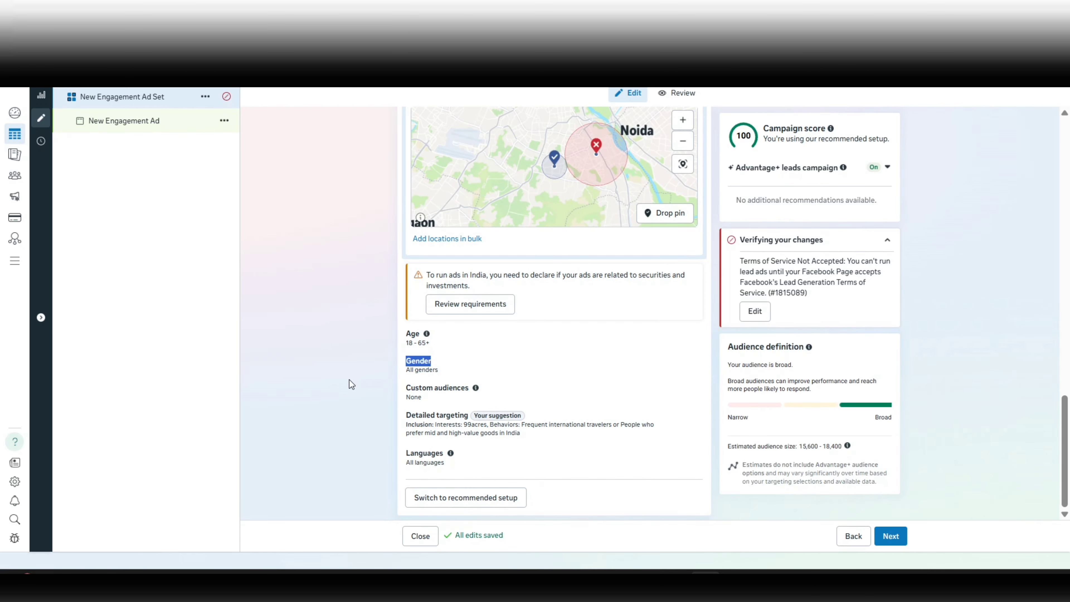
pyautogui.scroll(-5, 351, 384)
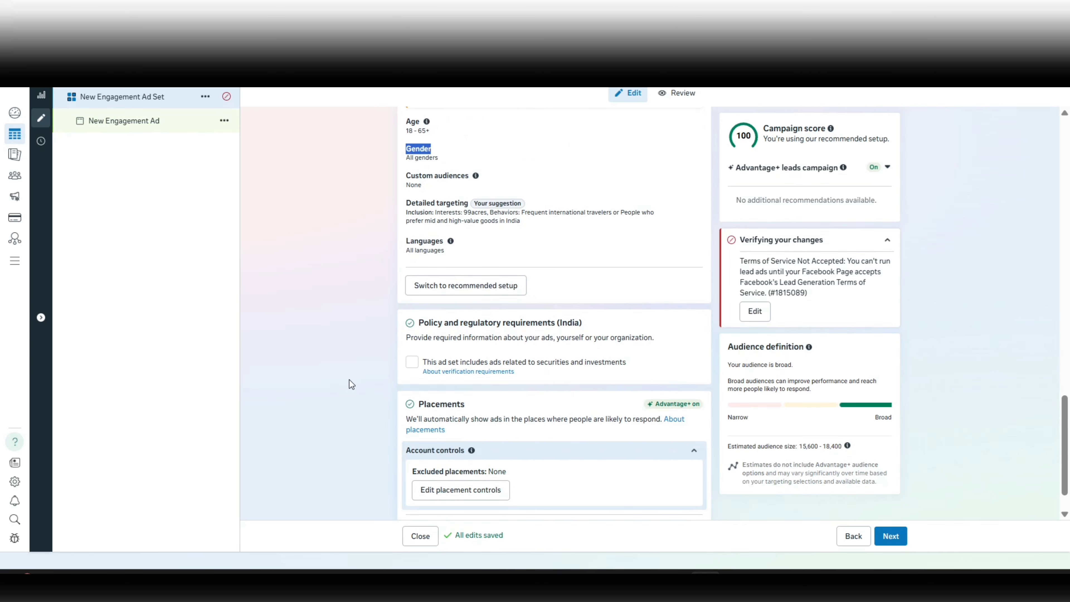
pyautogui.scroll(-1, 351, 384)
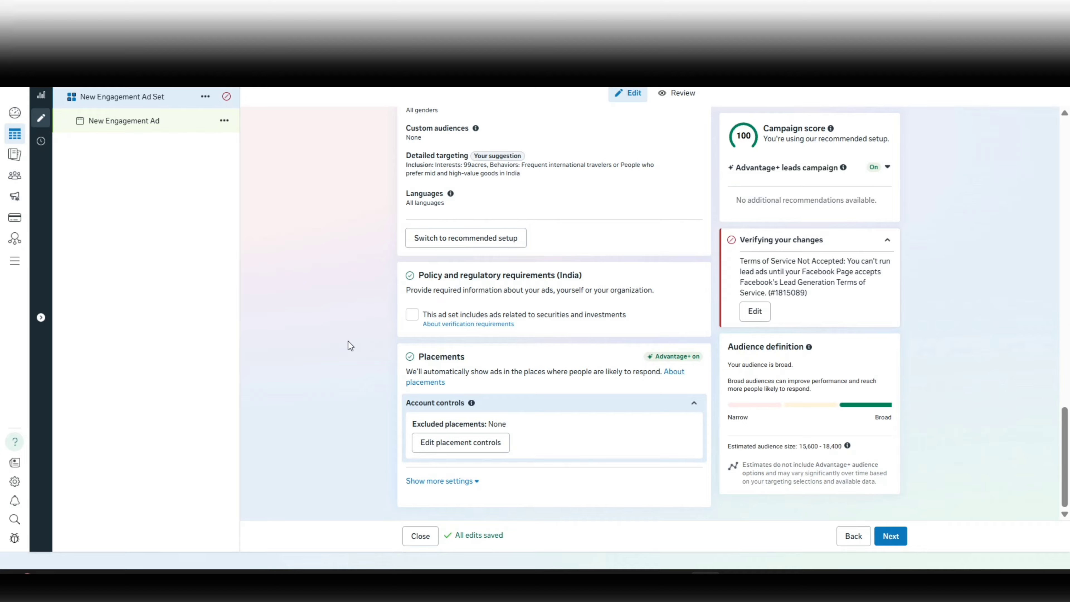
pyautogui.click(468, 480)
pyautogui.scroll(-3, 574, 406)
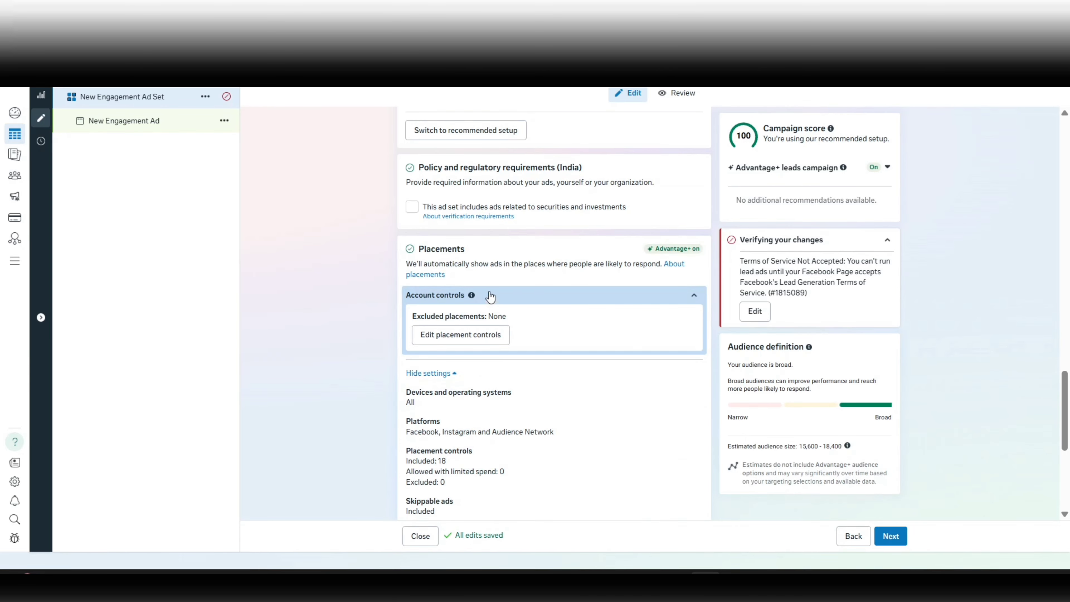
pyautogui.click(456, 338)
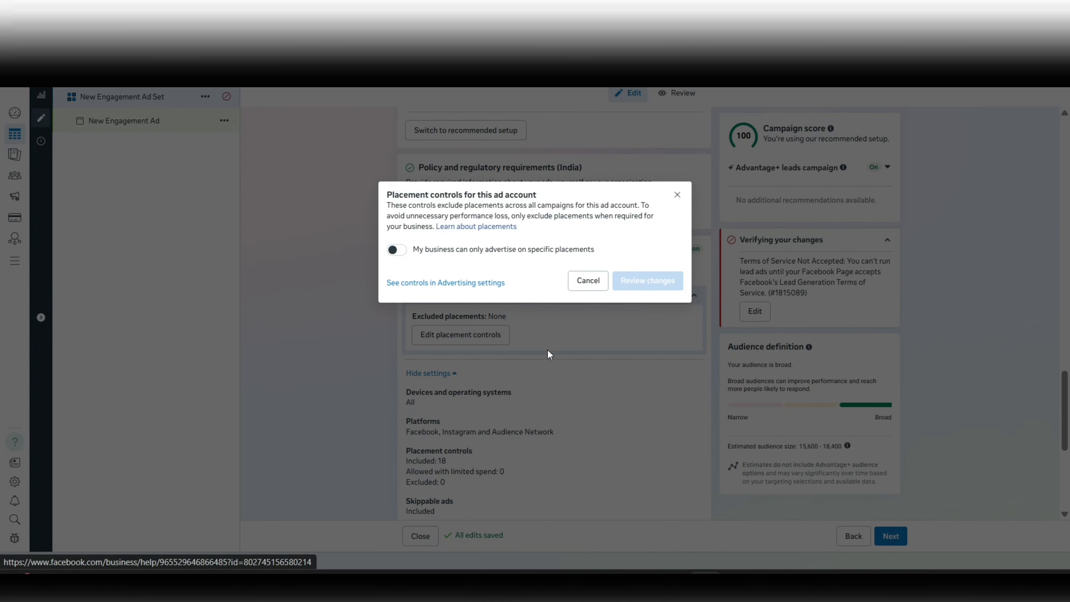
pyautogui.click(591, 288)
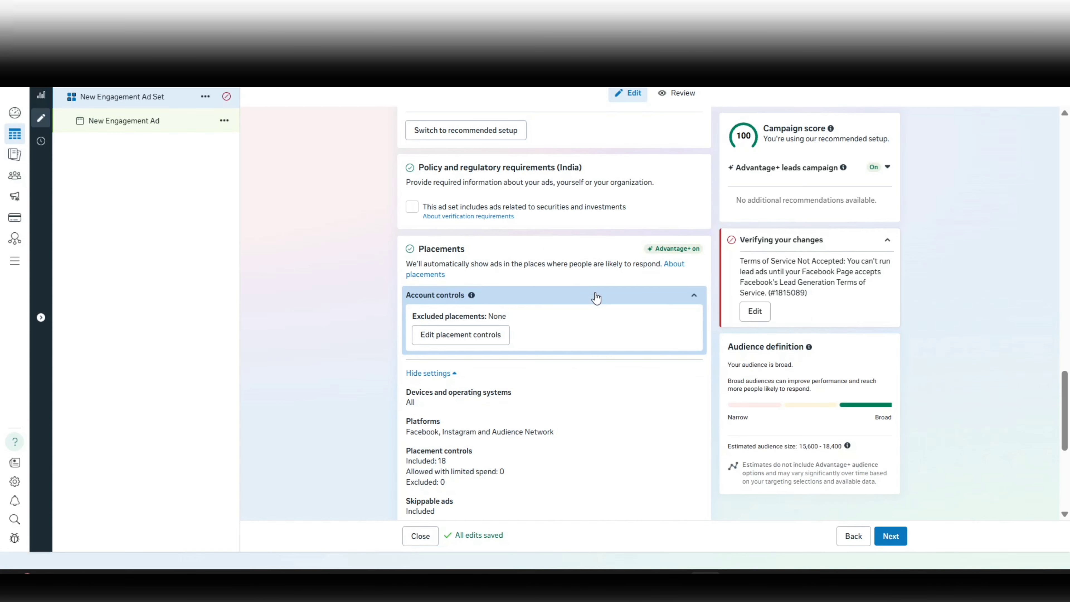
# Open the Platforms setting and review the placement controls, brand safety, inventory filters and exclusion settings.
pyautogui.scroll(-2, 487, 360)
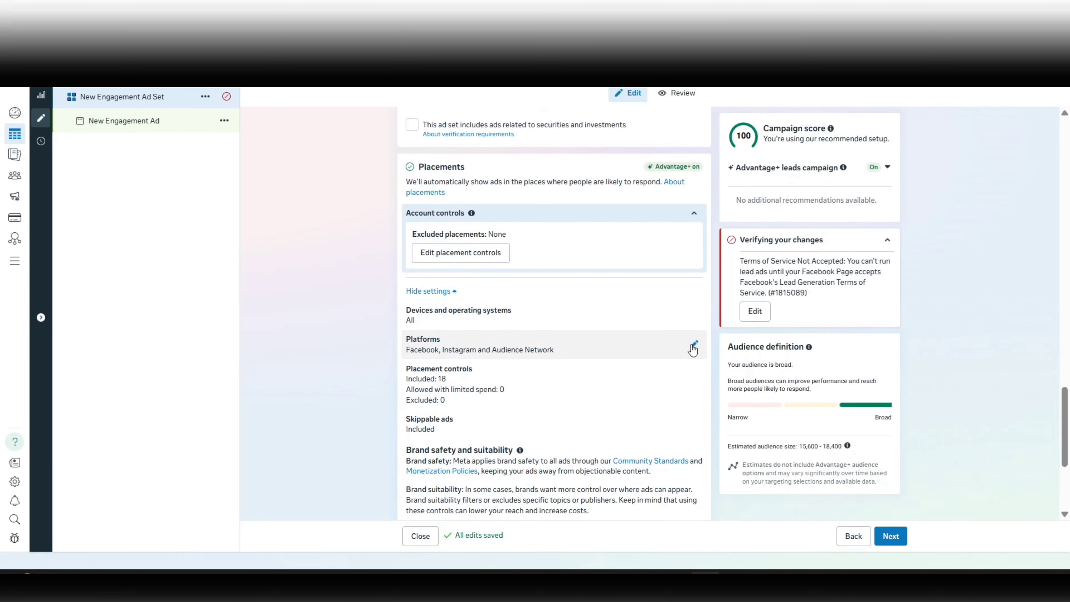
pyautogui.click(693, 348)
pyautogui.scroll(-1, 359, 389)
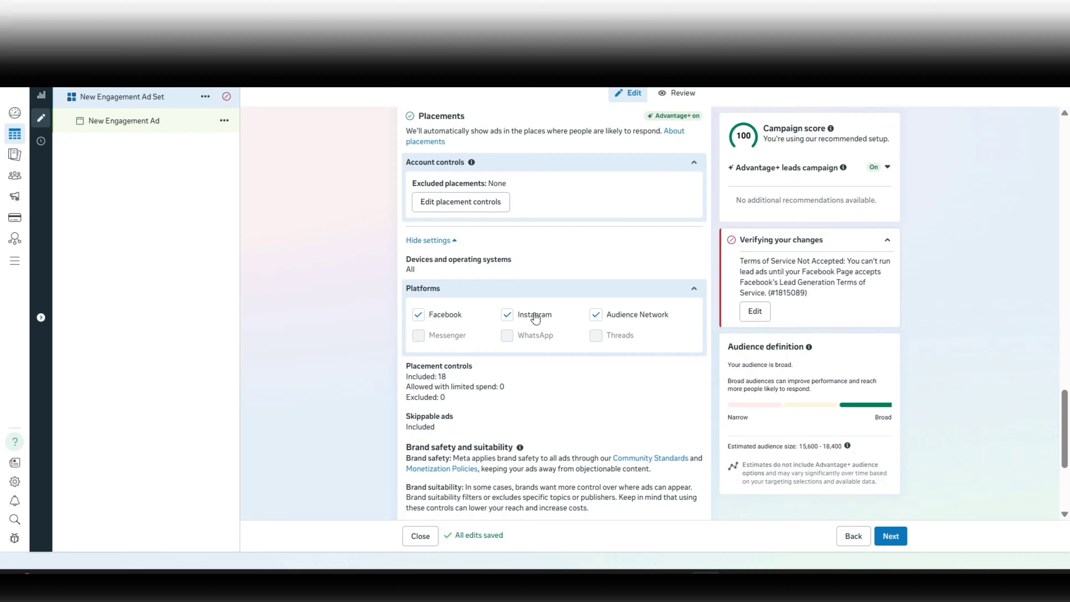
pyautogui.scroll(-1, 535, 318)
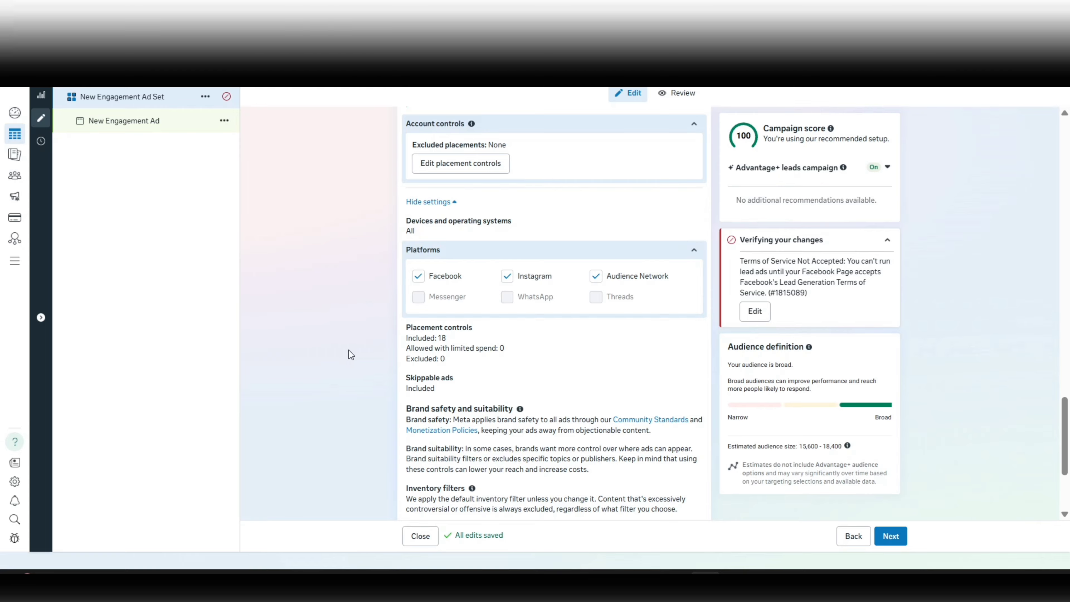
pyautogui.scroll(-4, 348, 350)
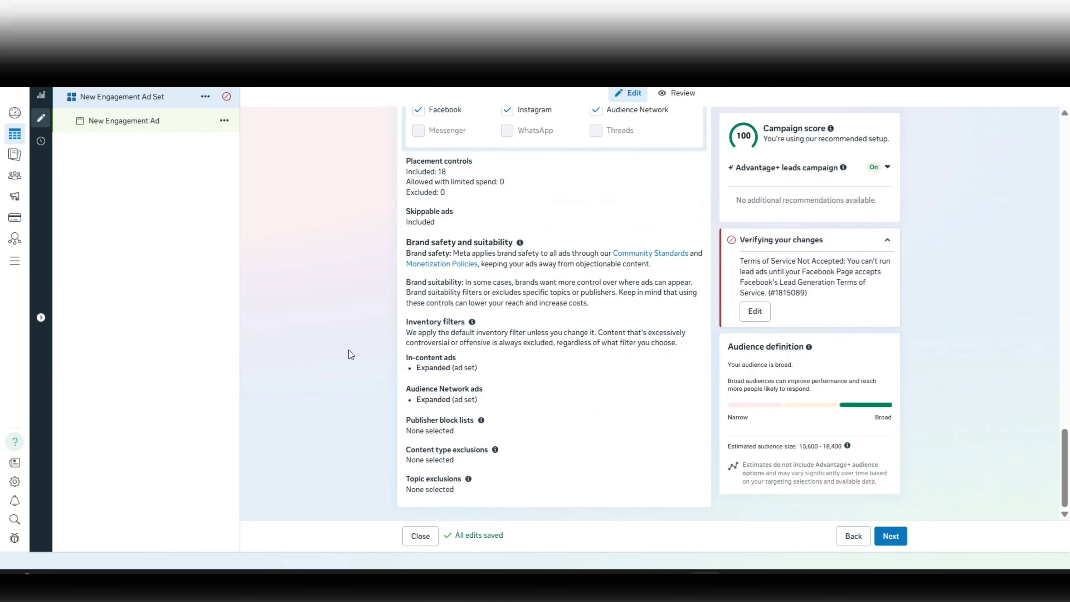